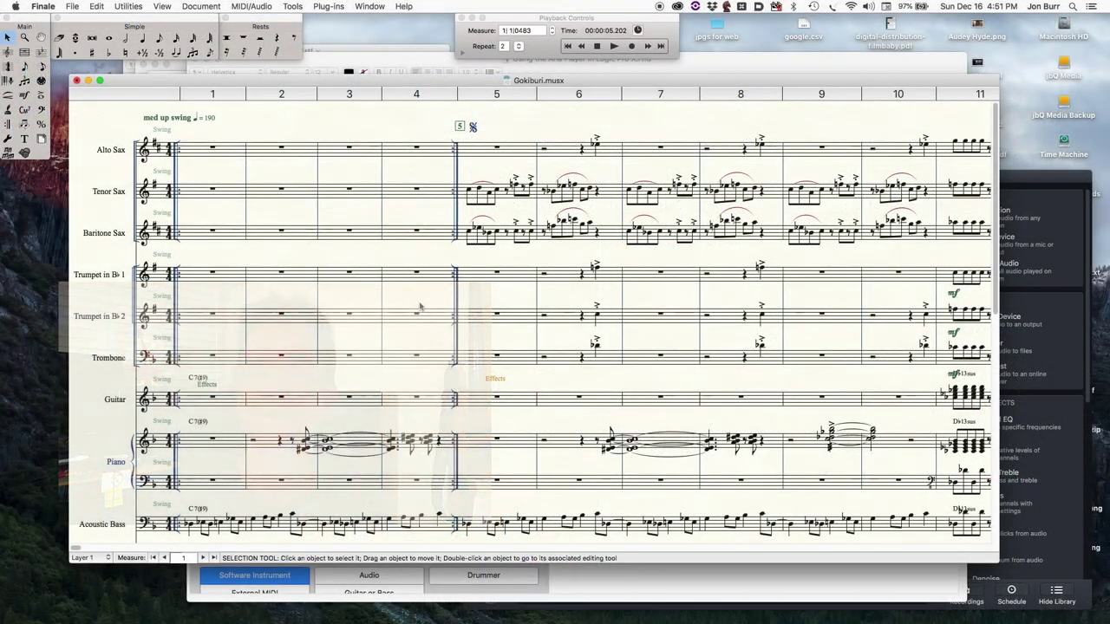
- Open the ARIA Player loaded on bank 1 from Finale's Audio Units Banks & Effects settings
click(245, 5)
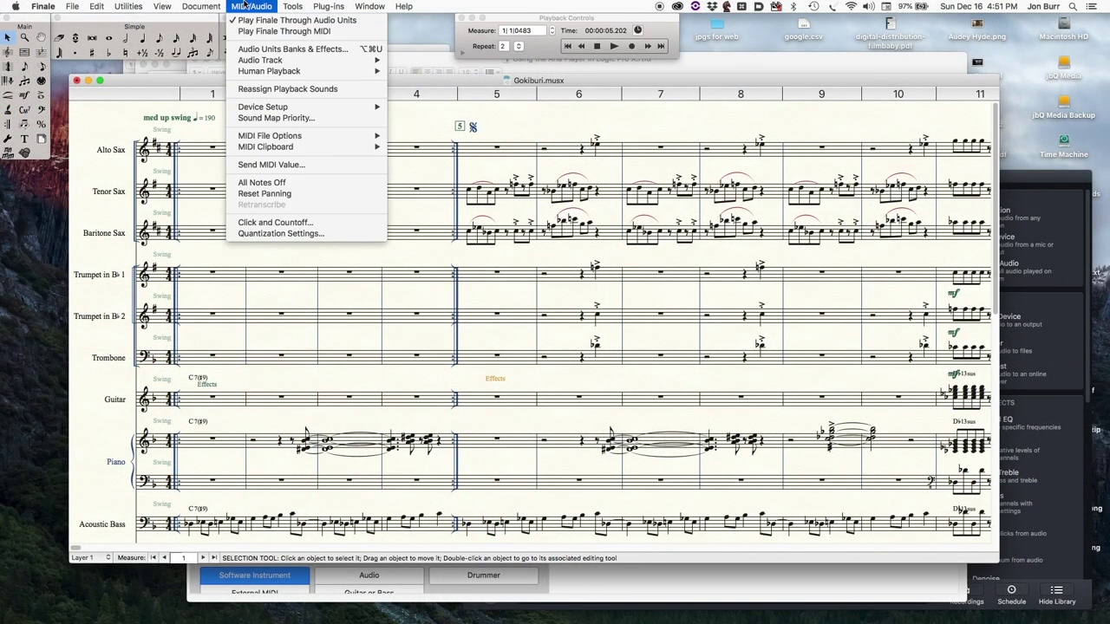
click(261, 49)
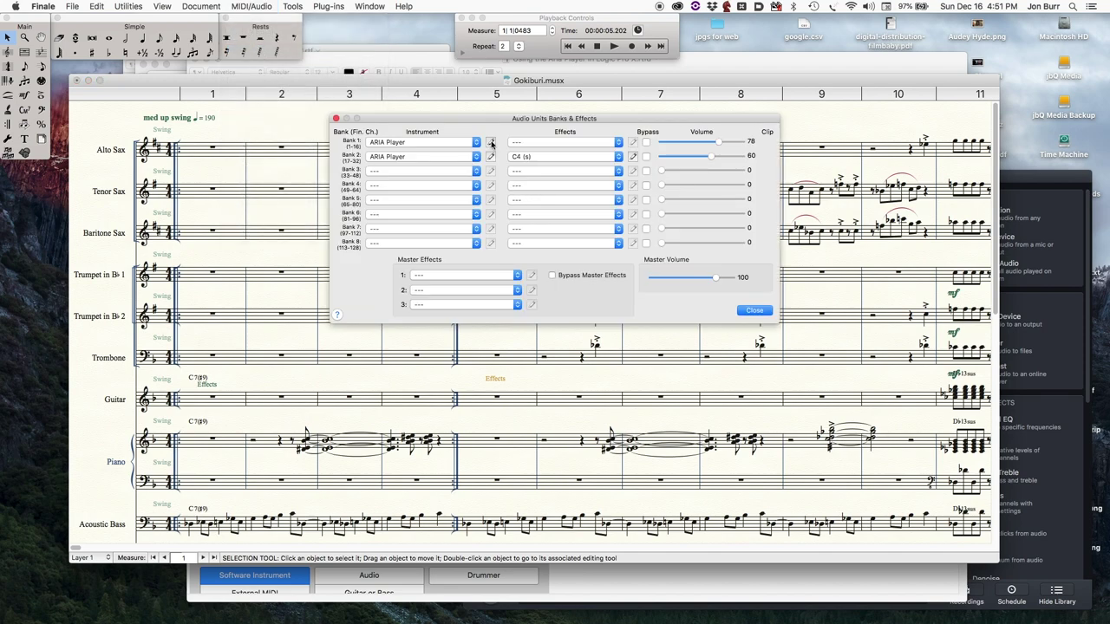
click(489, 142)
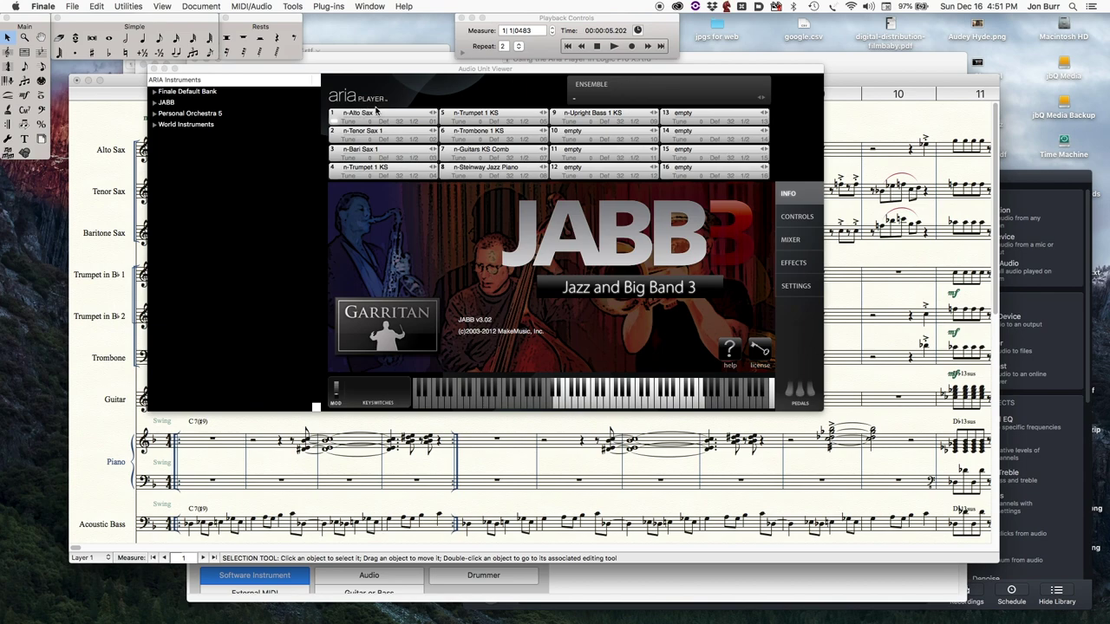
- Save the ensemble as 'Tentet' in the com.Plogue.Aria folder, then close ARIA Player
click(579, 99)
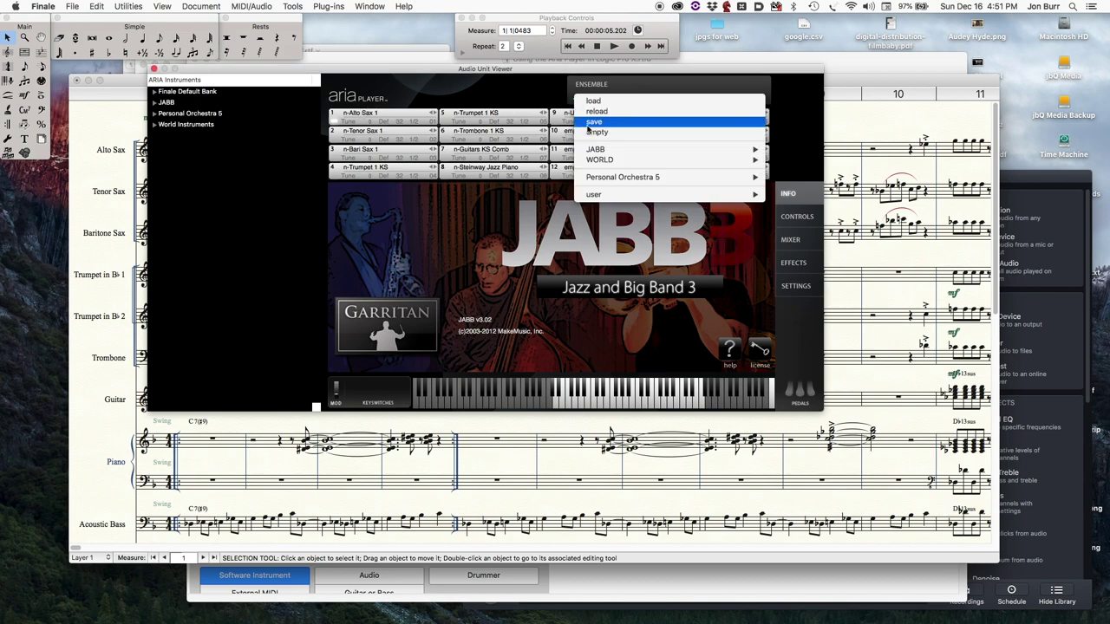
click(590, 122)
click(584, 113)
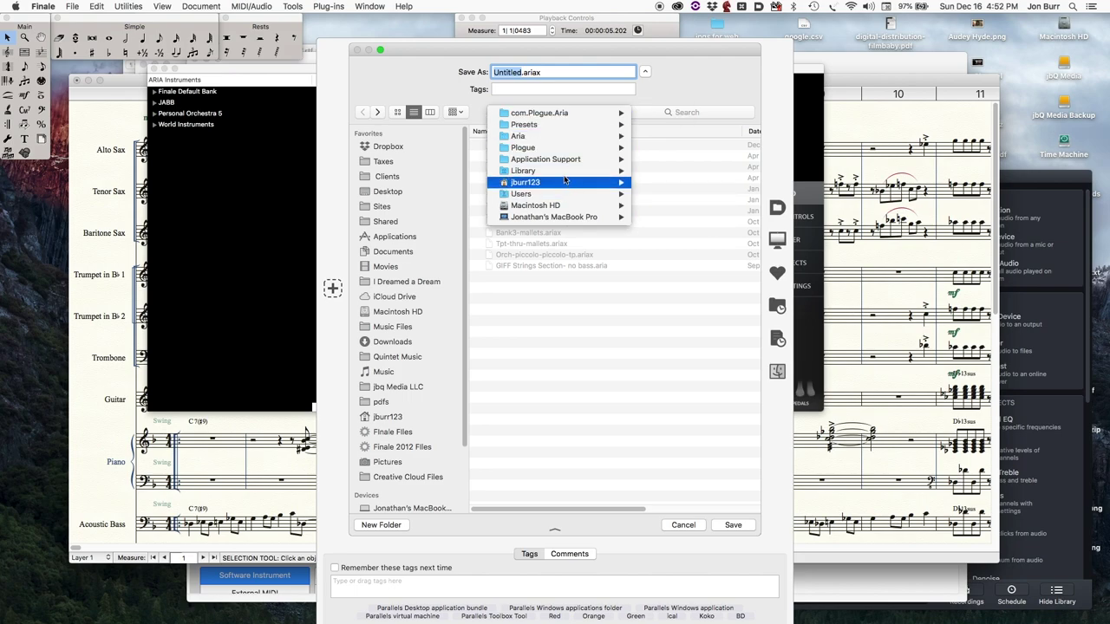
mouse_move(520, 168)
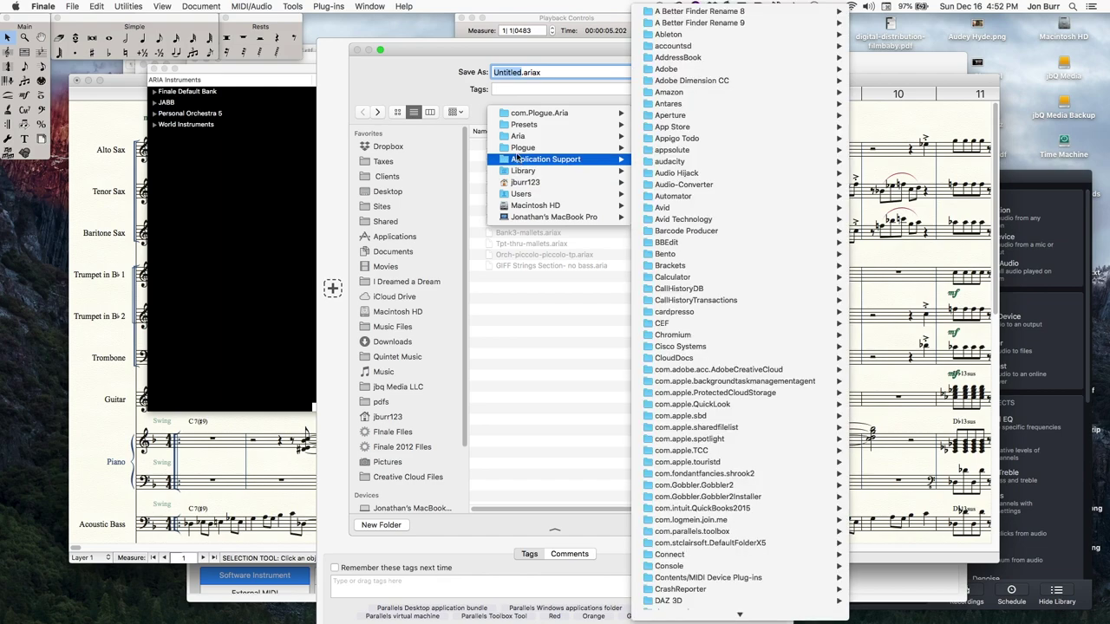
mouse_move(518, 139)
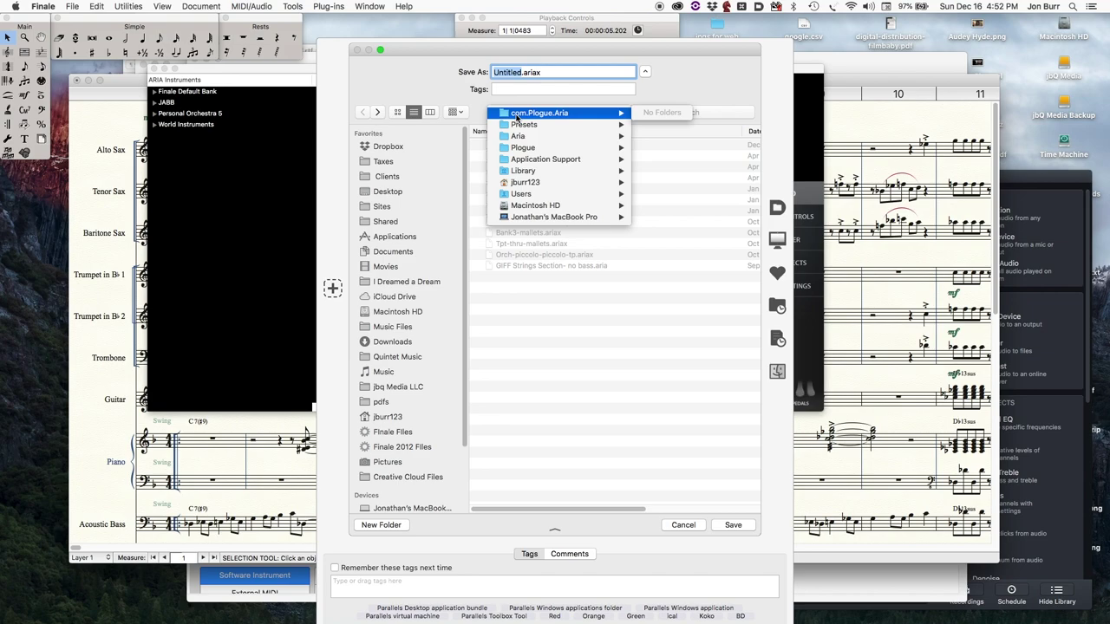
click(517, 115)
text(Tente)
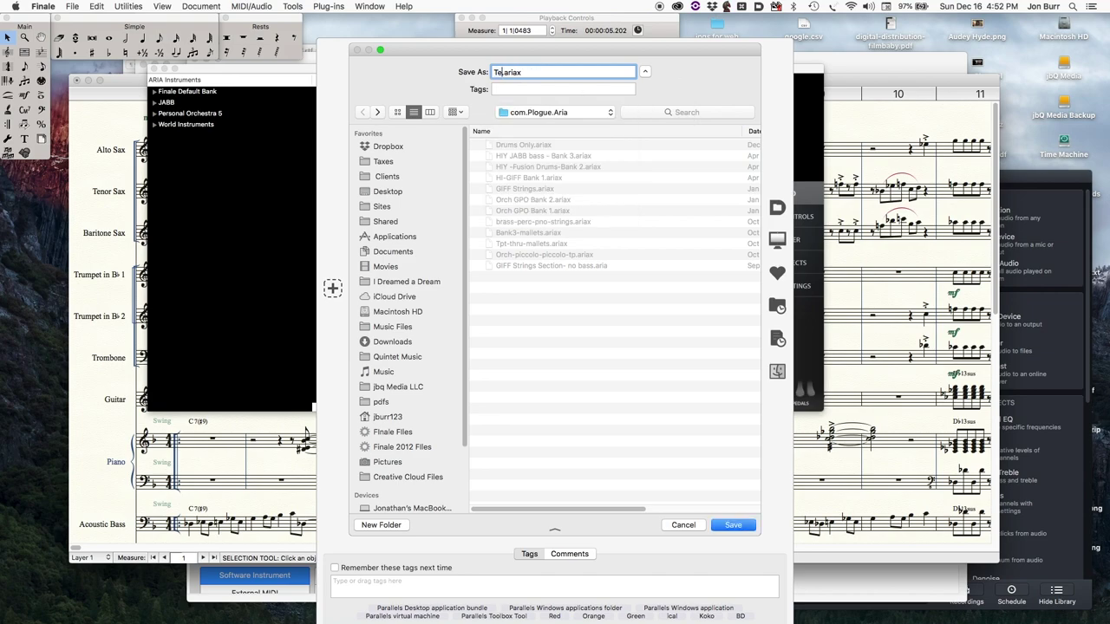
text(t)
key(Return)
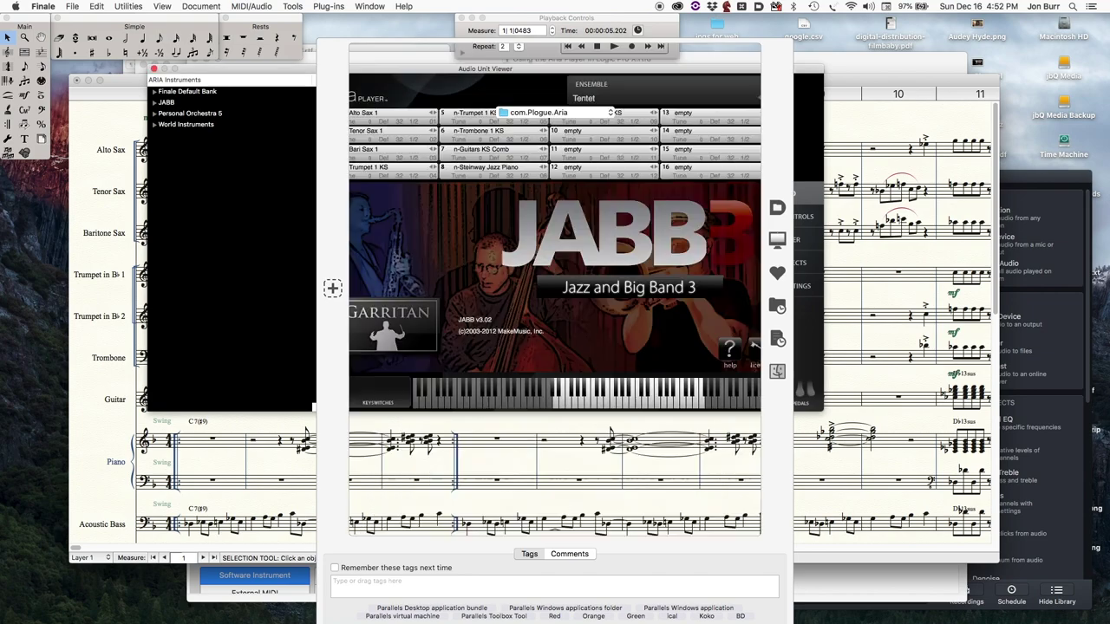
click(154, 70)
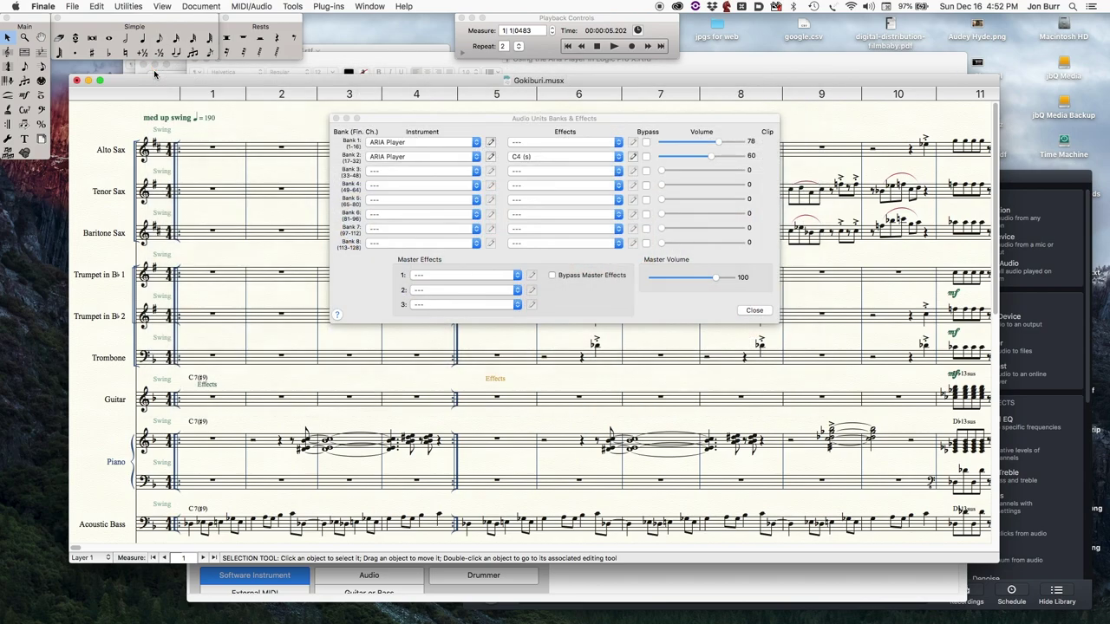
- Close Finale's Audio Units bank settings and switch to Logic Pro X
click(336, 119)
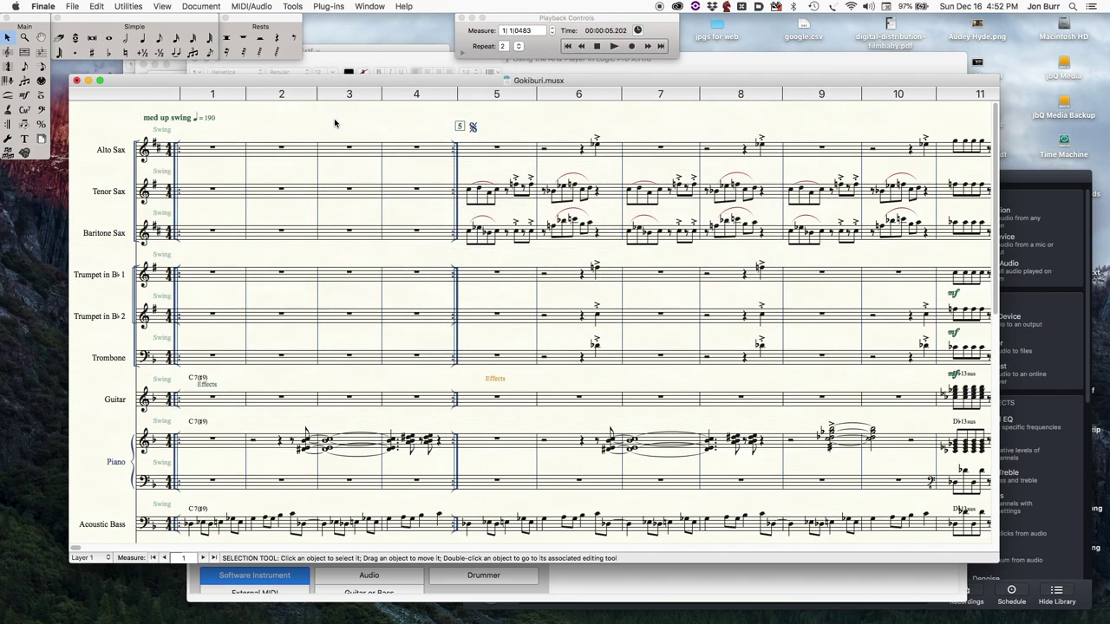
key(super+Tab)
key(super+Tab)
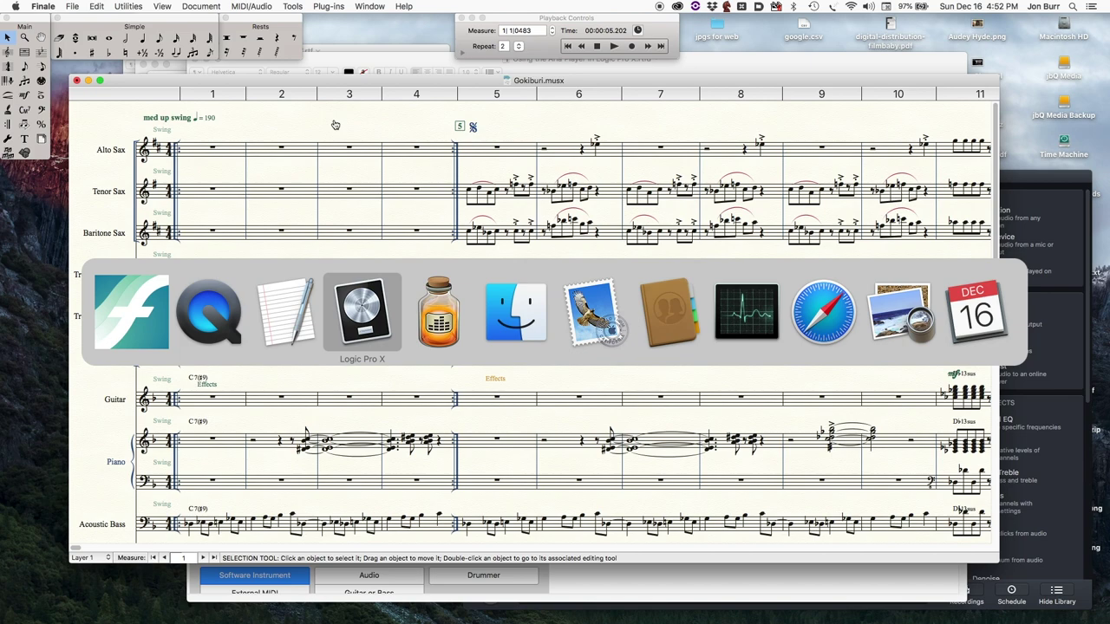
click(93, 6)
- Create multi-timbral ARIA Player Multi-Output (16xStereo) software instrument tracks with 10 parts
click(104, 29)
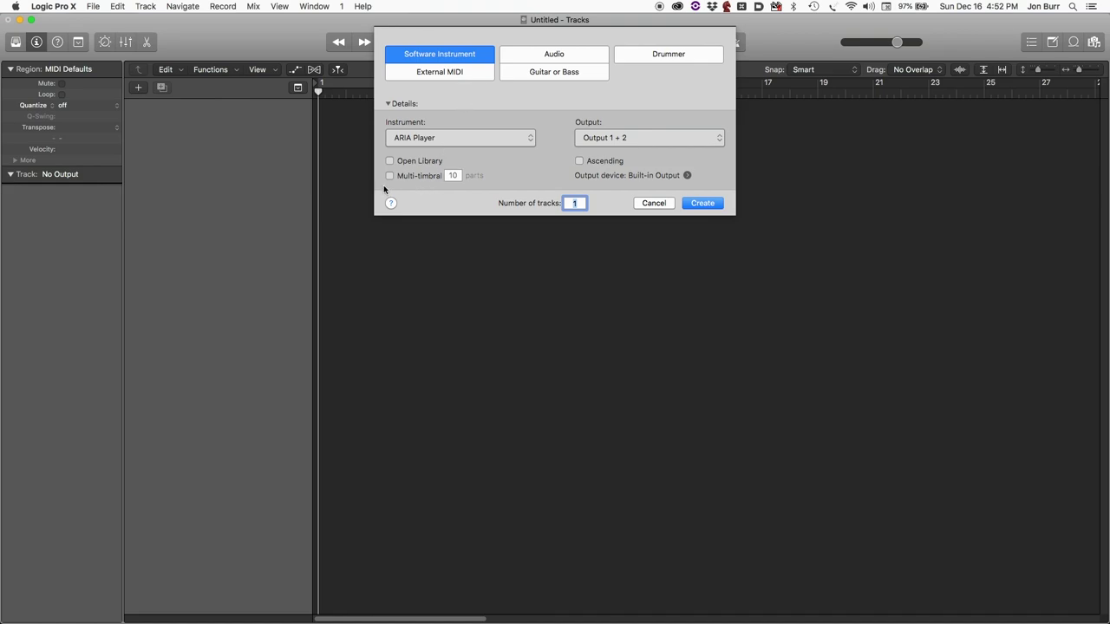
click(450, 138)
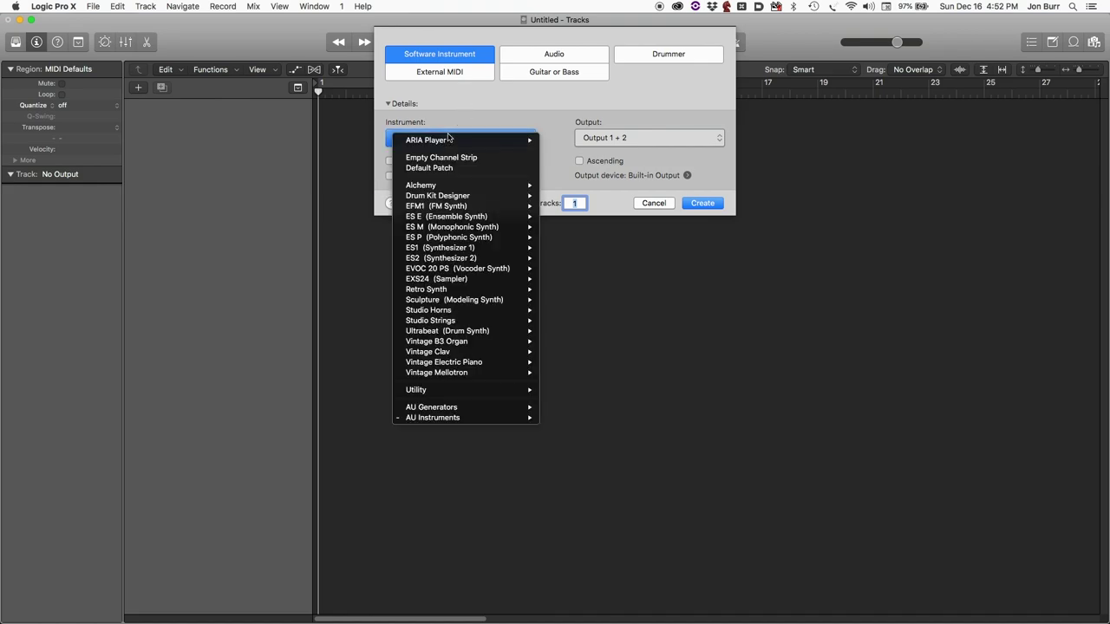
mouse_move(437, 420)
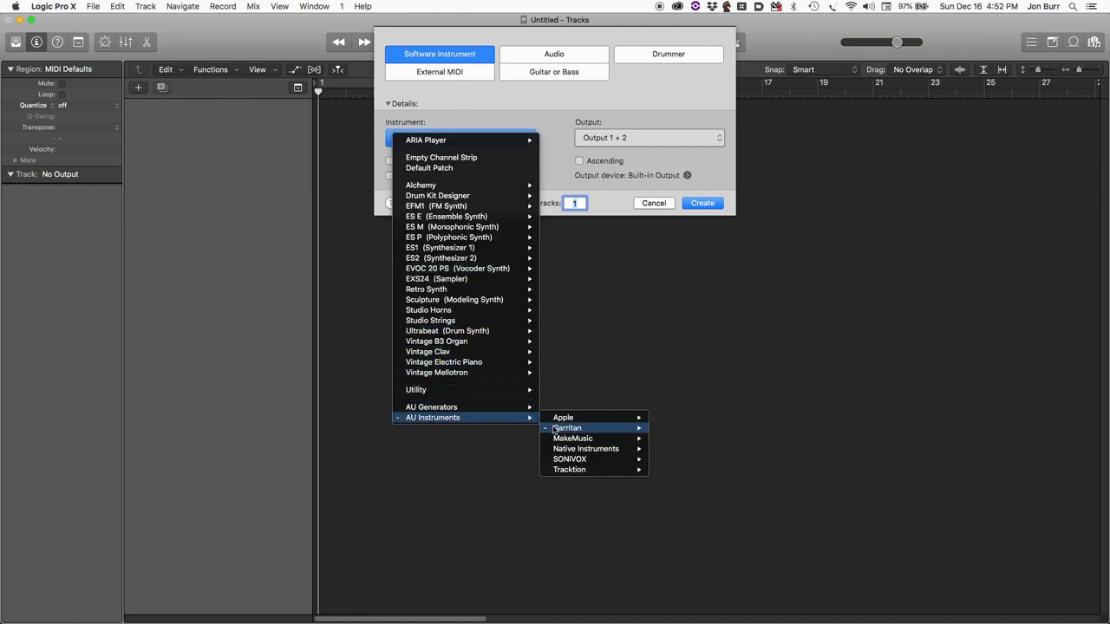
mouse_move(559, 429)
mouse_move(676, 429)
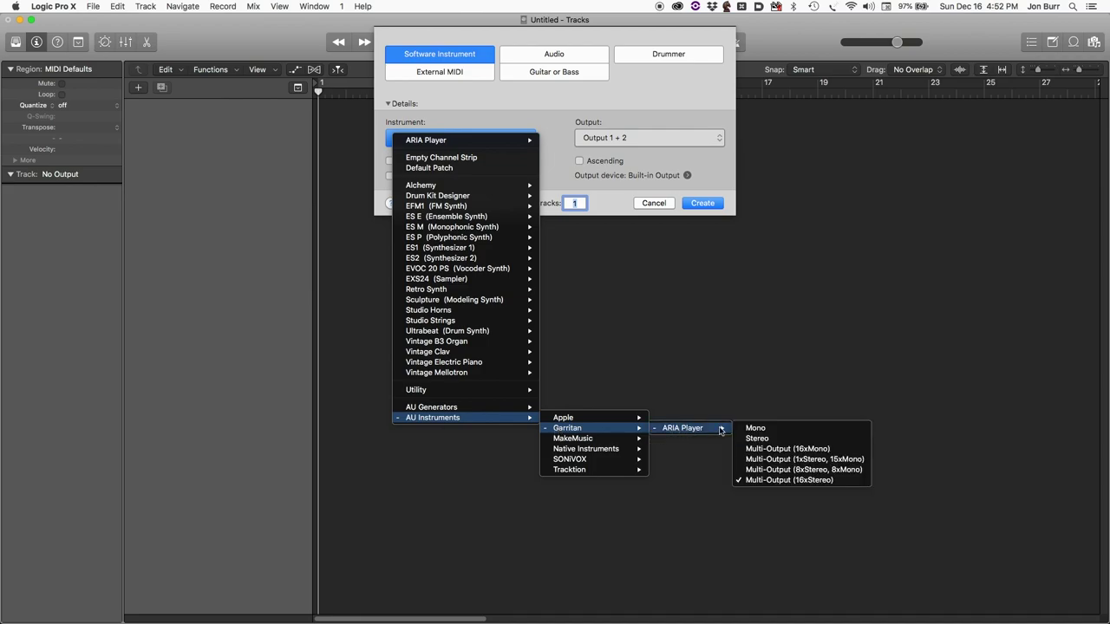
click(780, 480)
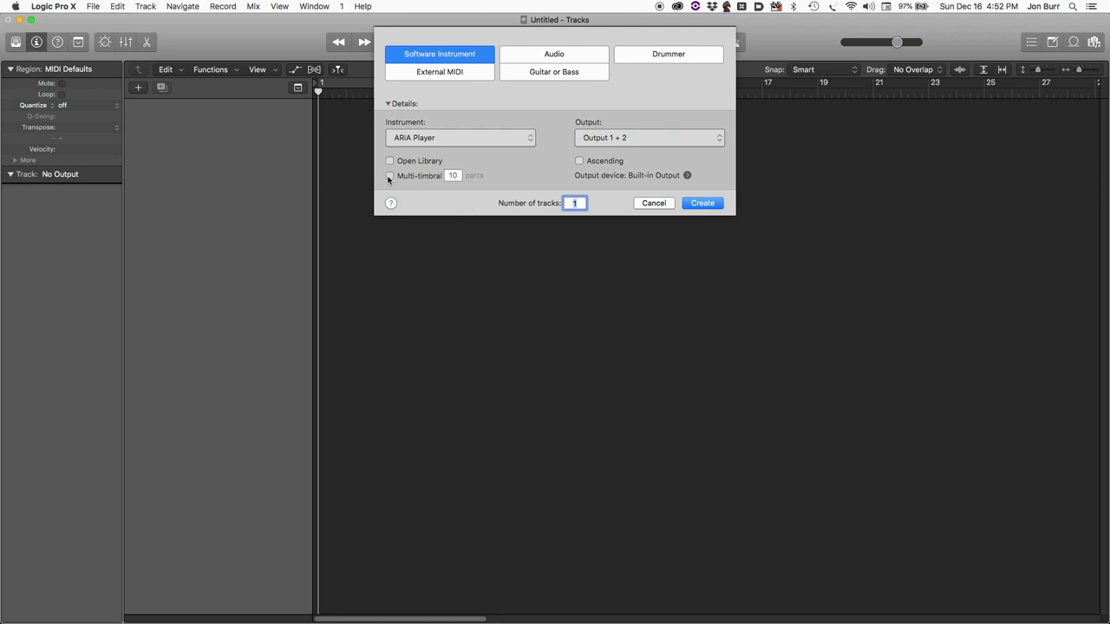
click(389, 176)
click(701, 204)
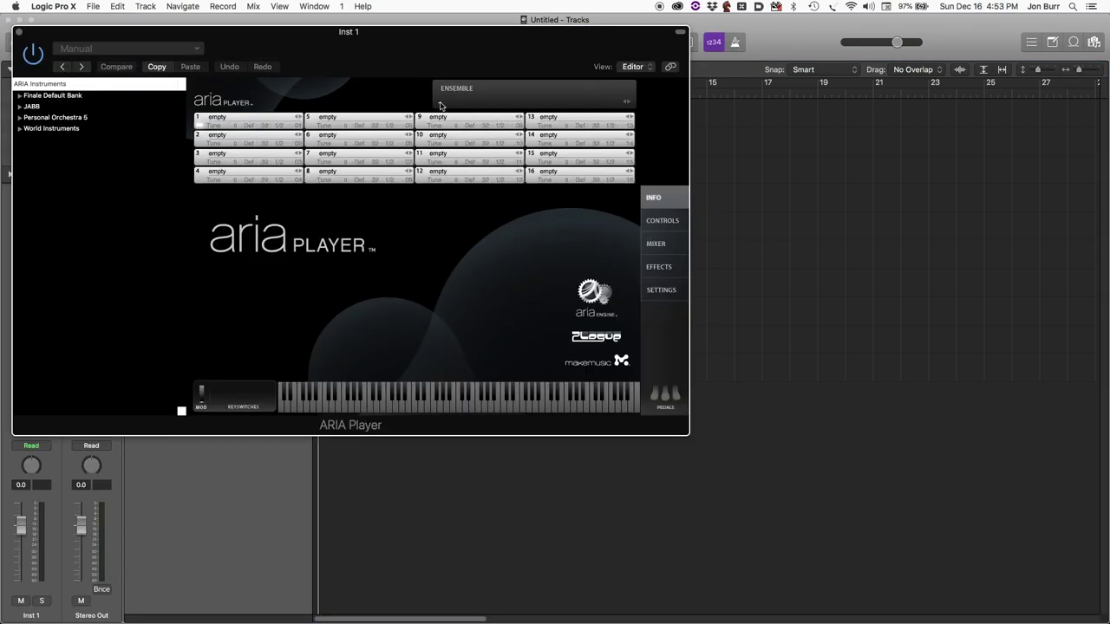
- Load the saved user ensemble 'Tentet' into the ARIA Player
click(440, 104)
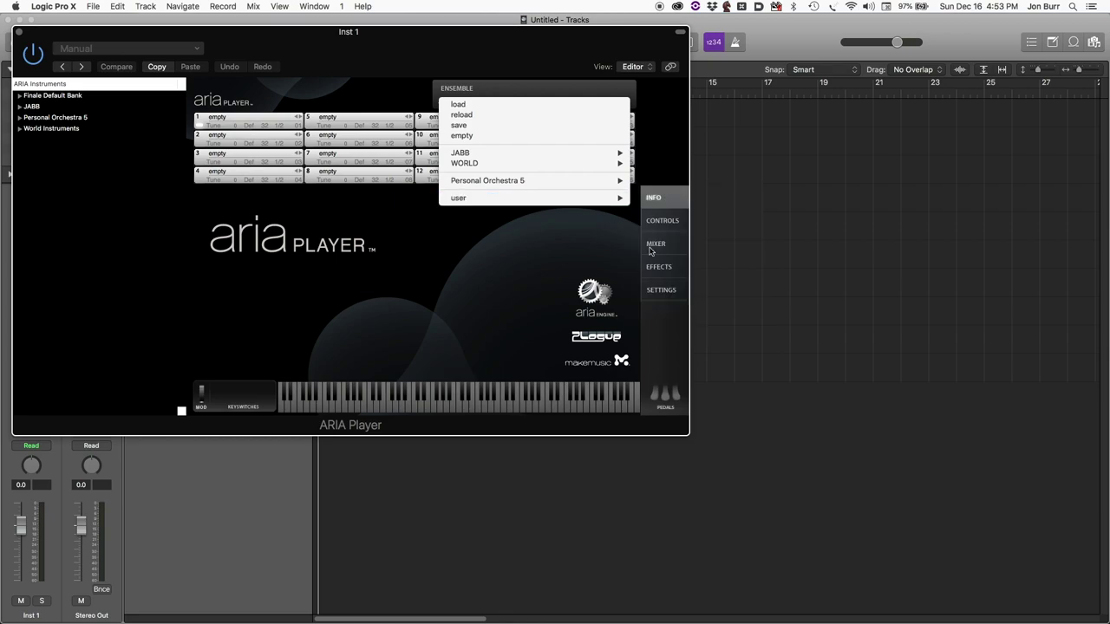
mouse_move(617, 199)
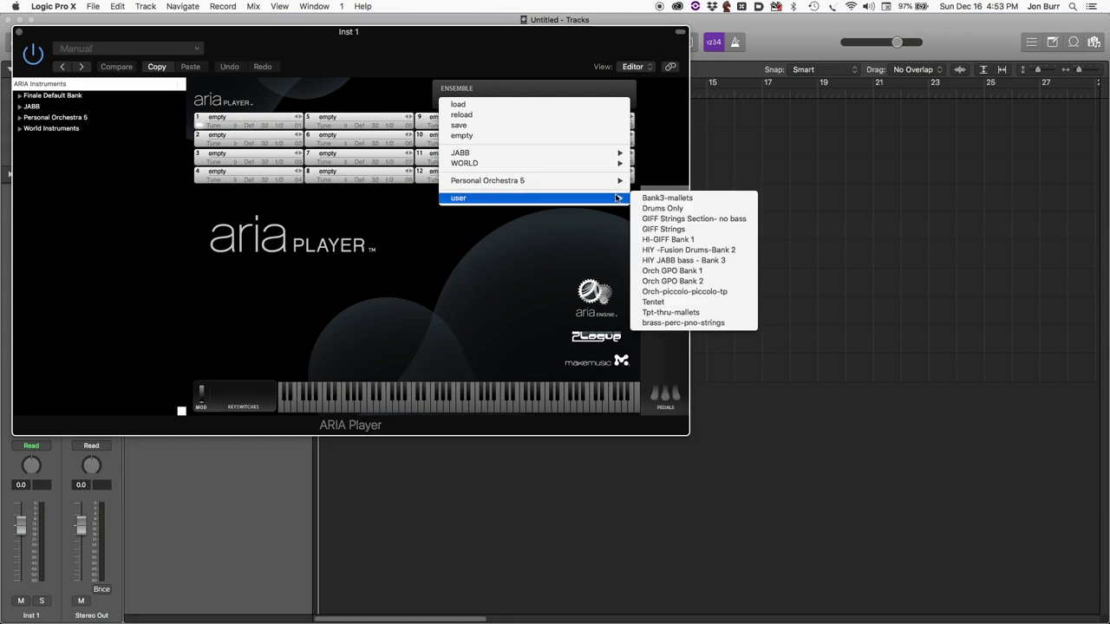
click(674, 302)
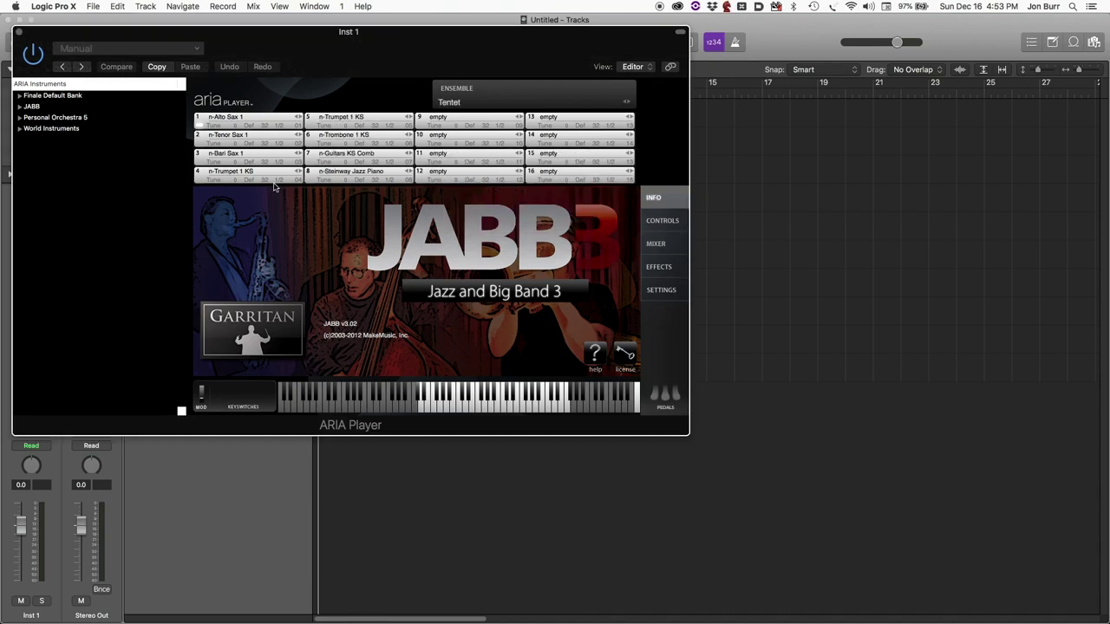
- Route ARIA slots 1–4 to outputs 1/2, 3/4, 5/6 and 7/8
click(283, 128)
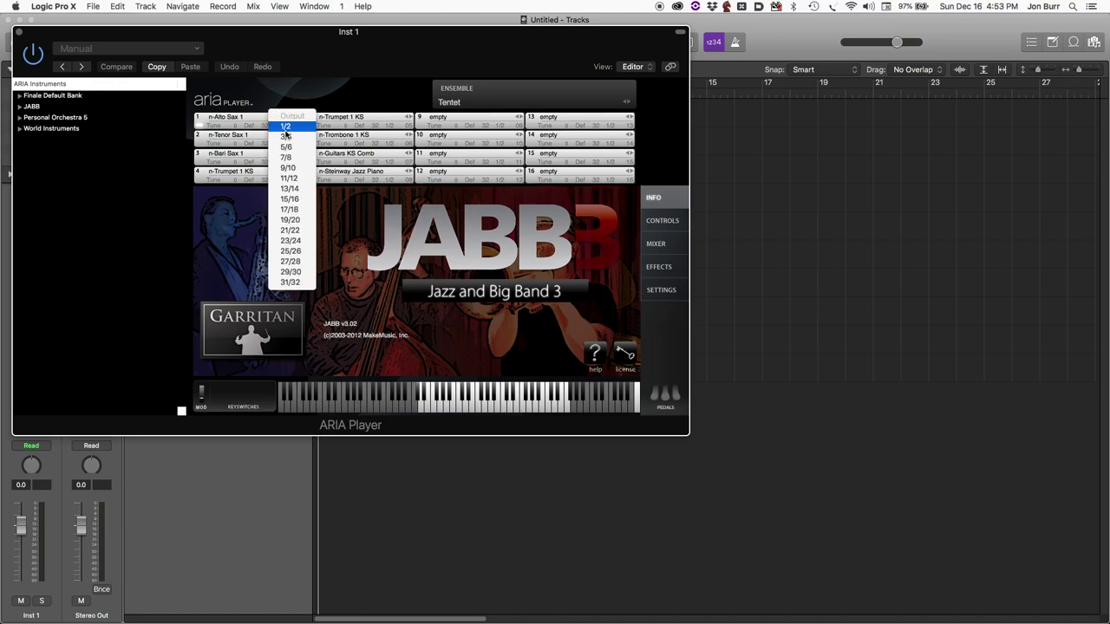
click(302, 55)
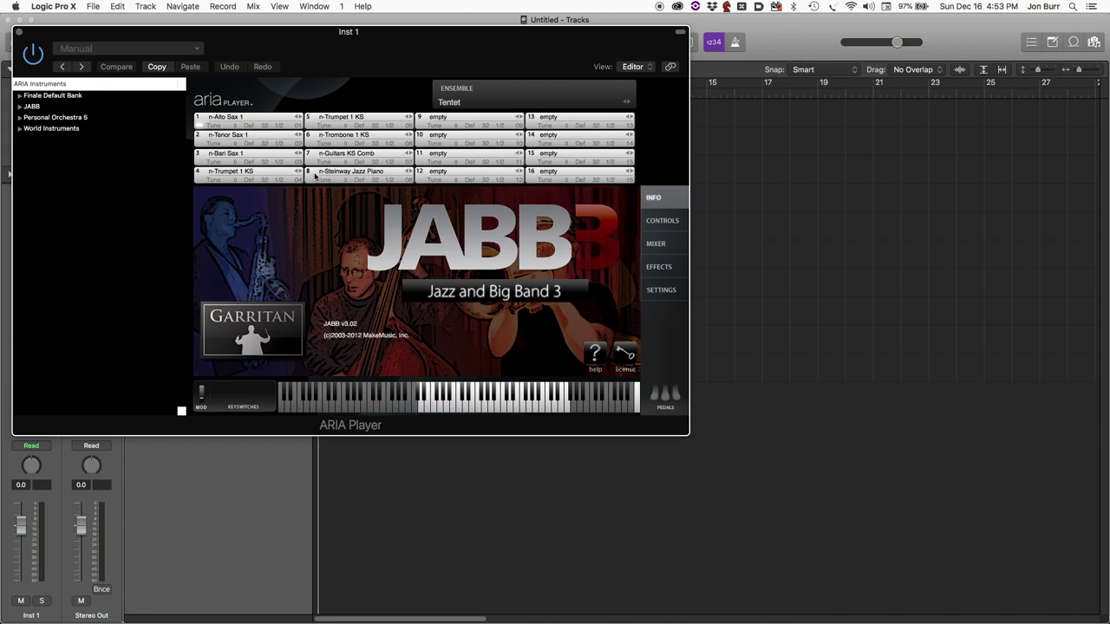
click(283, 126)
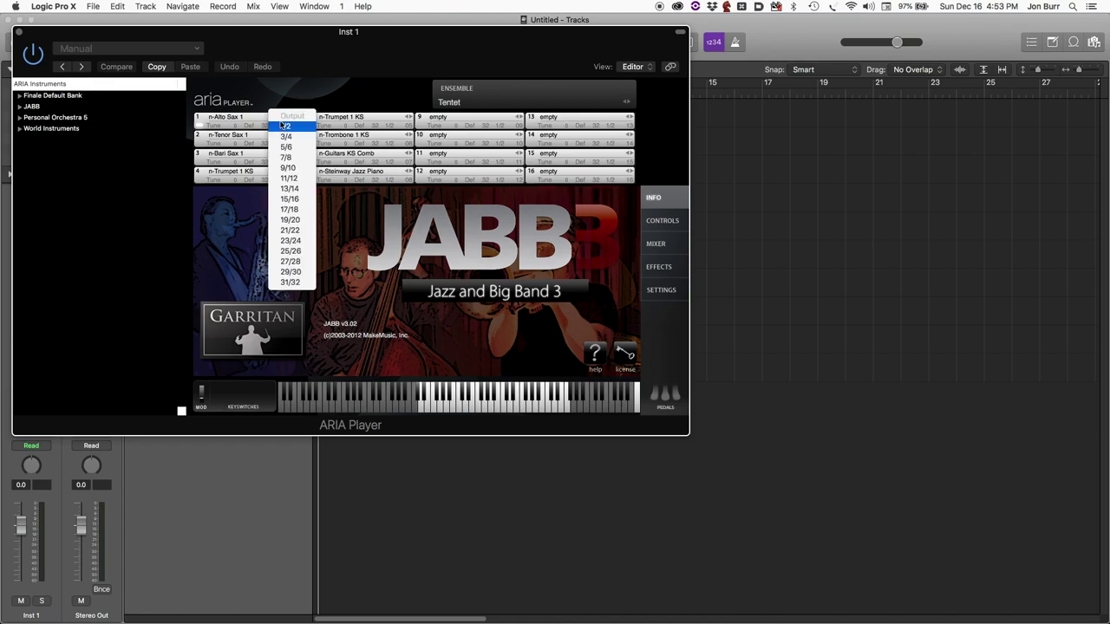
click(284, 127)
click(281, 144)
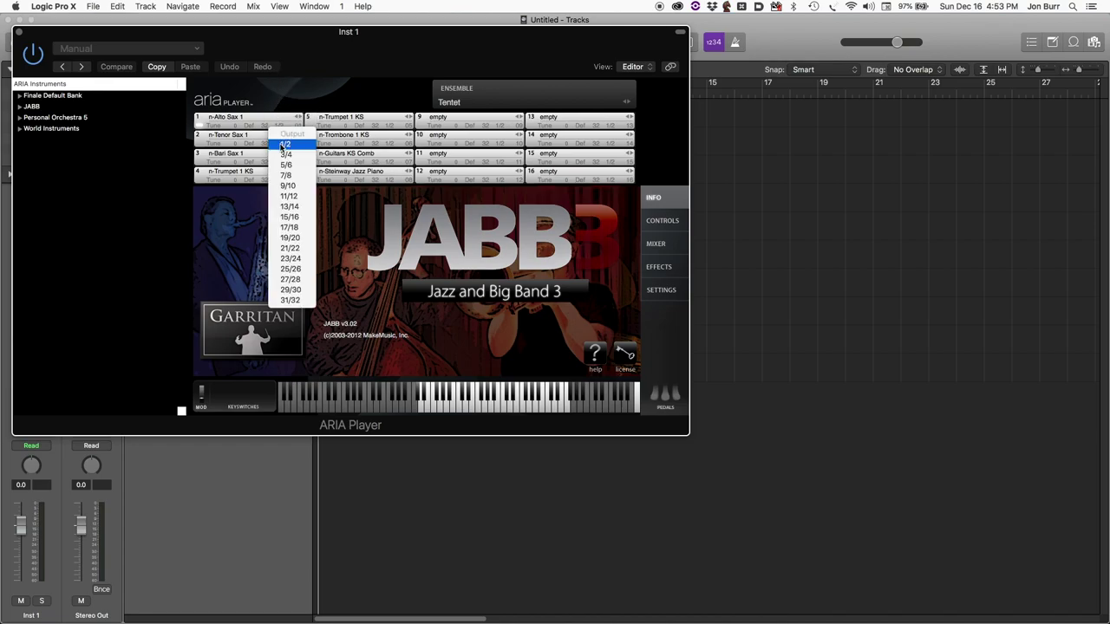
click(283, 144)
click(279, 162)
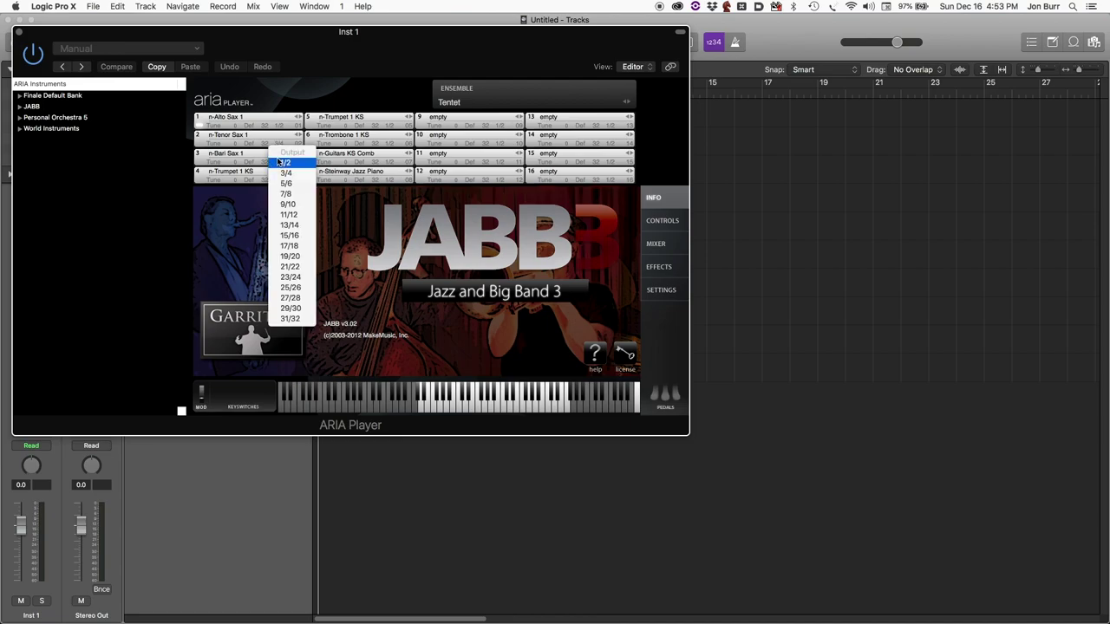
click(285, 184)
click(280, 179)
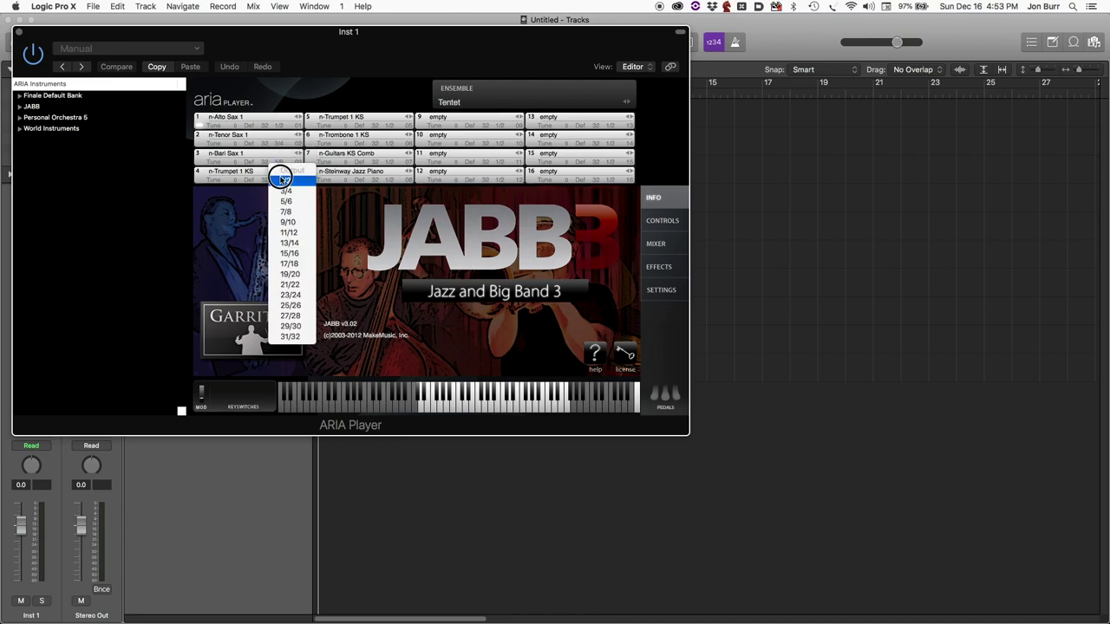
click(286, 211)
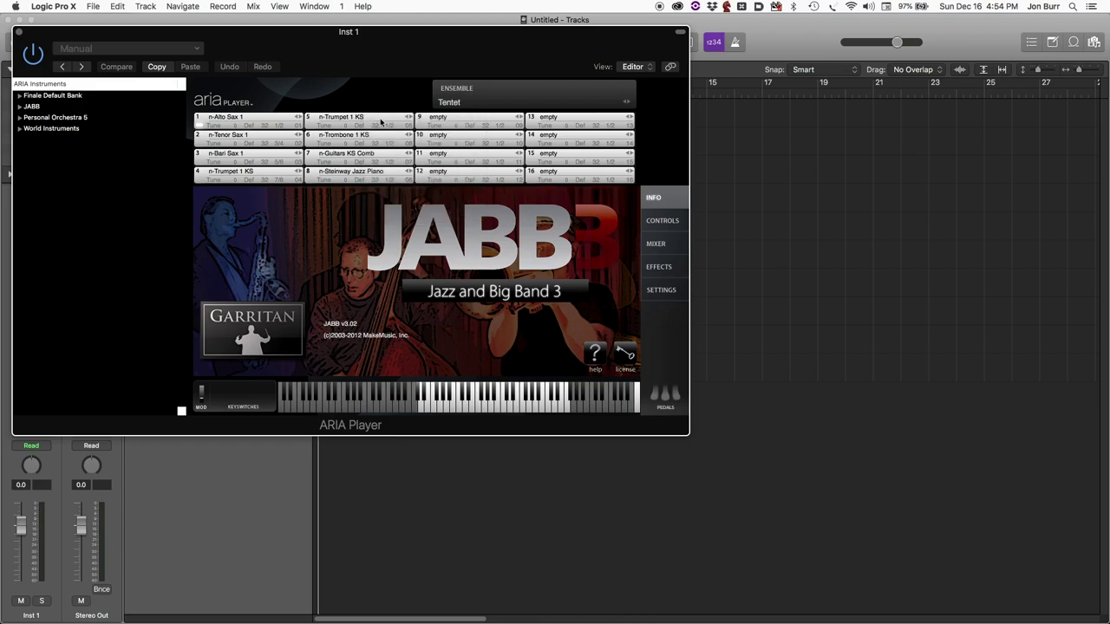
- Route ARIA slots 5–8 to outputs 9/10, 11/12, 13/14 and 15/16
click(389, 126)
click(390, 168)
click(390, 144)
click(390, 196)
click(396, 163)
click(399, 218)
click(390, 180)
click(402, 253)
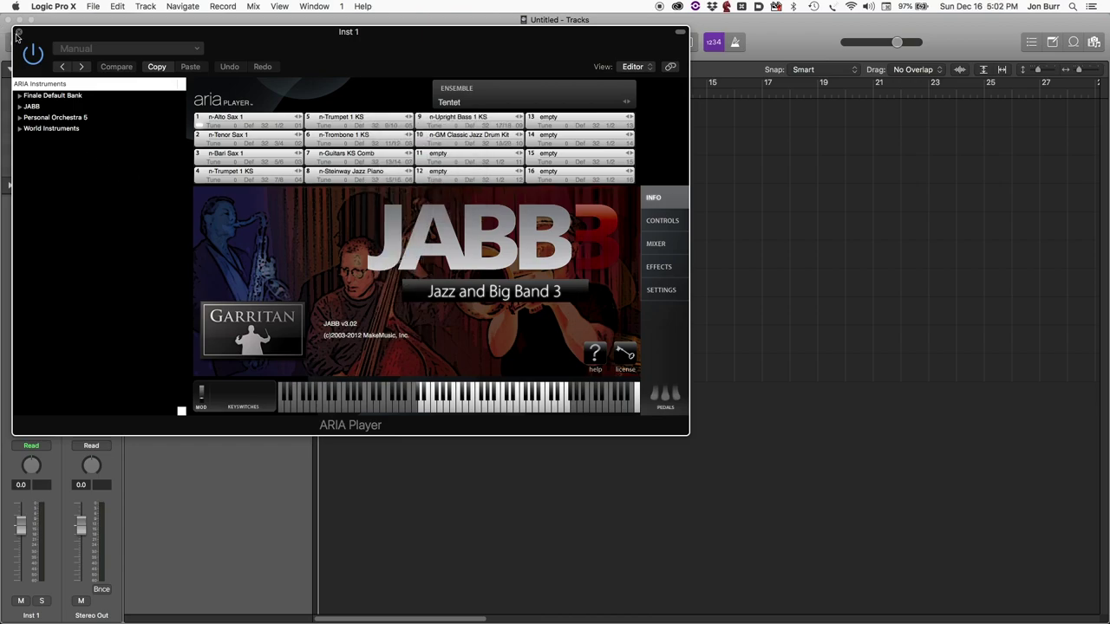
- Save the routed ensemble to a file named 'Tentet-aduio routed'
click(454, 105)
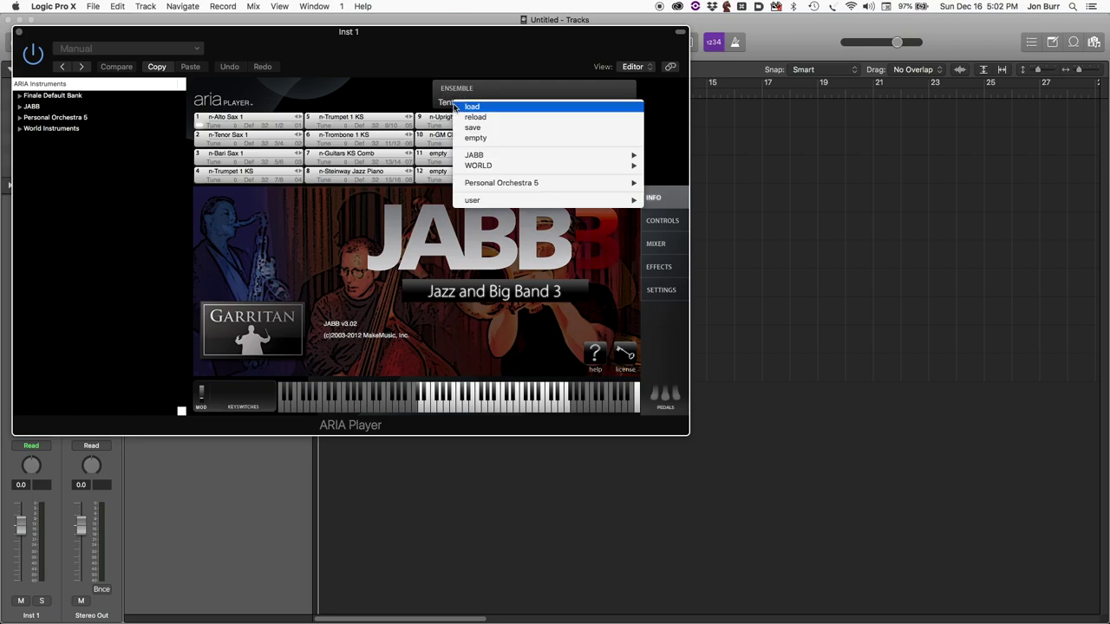
click(473, 127)
text(Tentet-adu)
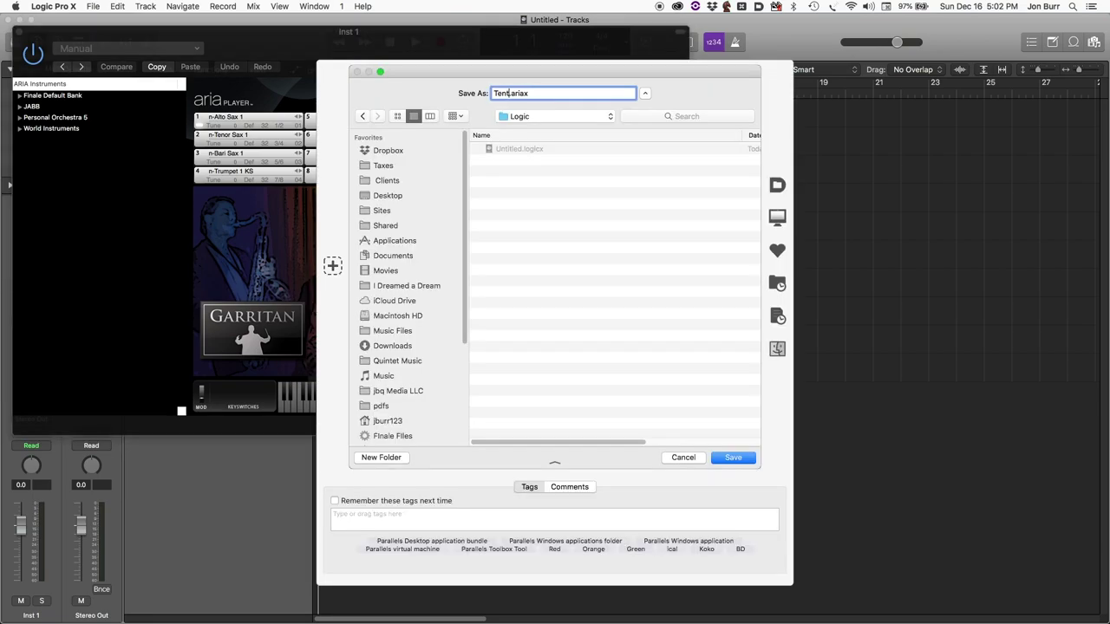
text(io routed)
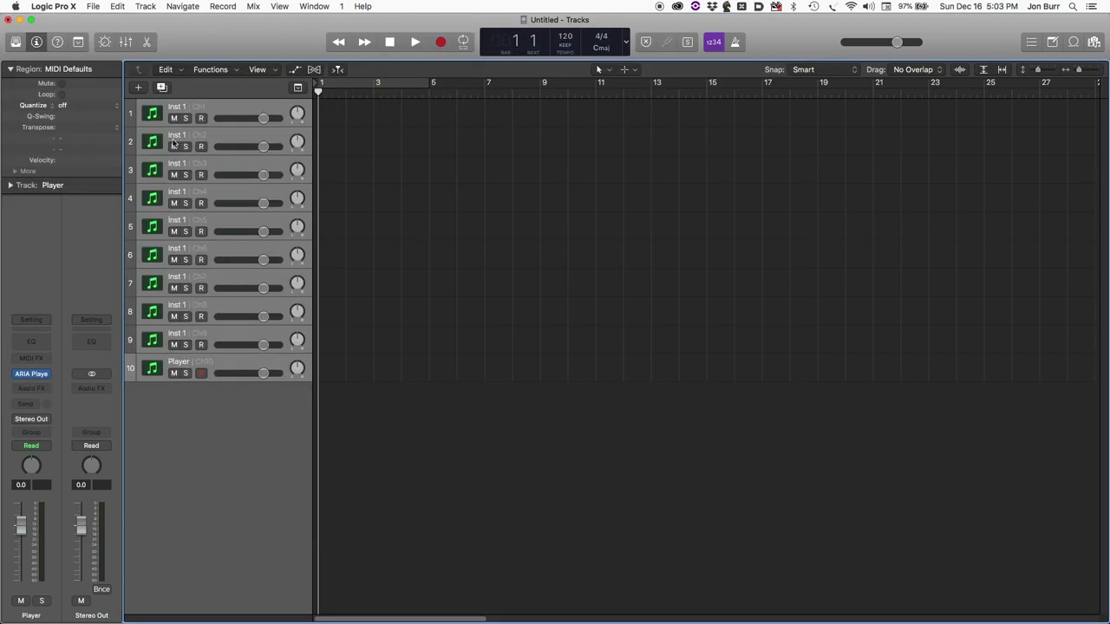
- Name tracks 1–5 Alto, Tenor, Bari, Tp 1 and Tp2
double_click(176, 107)
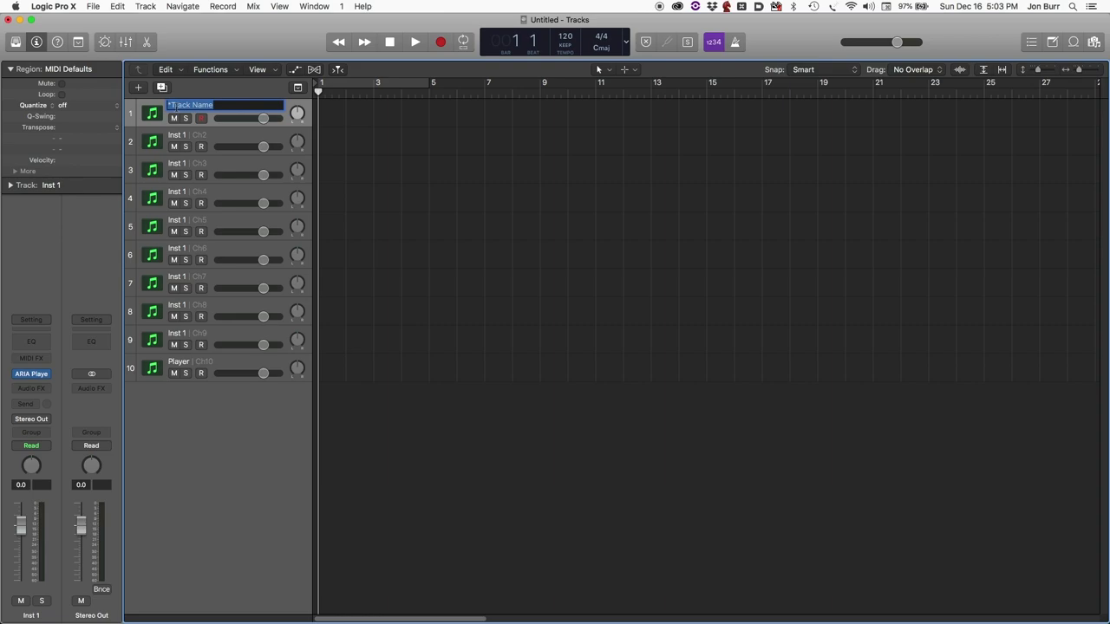
text(Alto)
key(Tab)
text(Tenor)
key(Tab)
text(Bari)
key(Tab)
text(Tp)
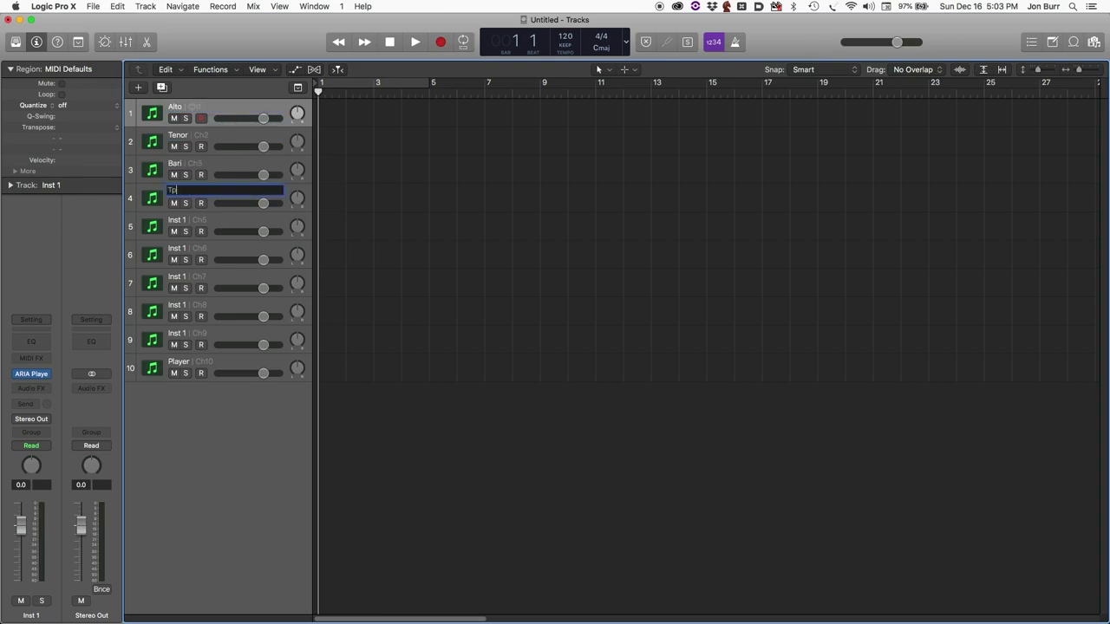
text( 1)
key(Tab)
text(Tp2)
key(Tab)
- Name tracks 6–10 bone, Guitar, Piano, Bass and Drums
text(bone)
key(Tab)
text(Guitar)
key(Tab)
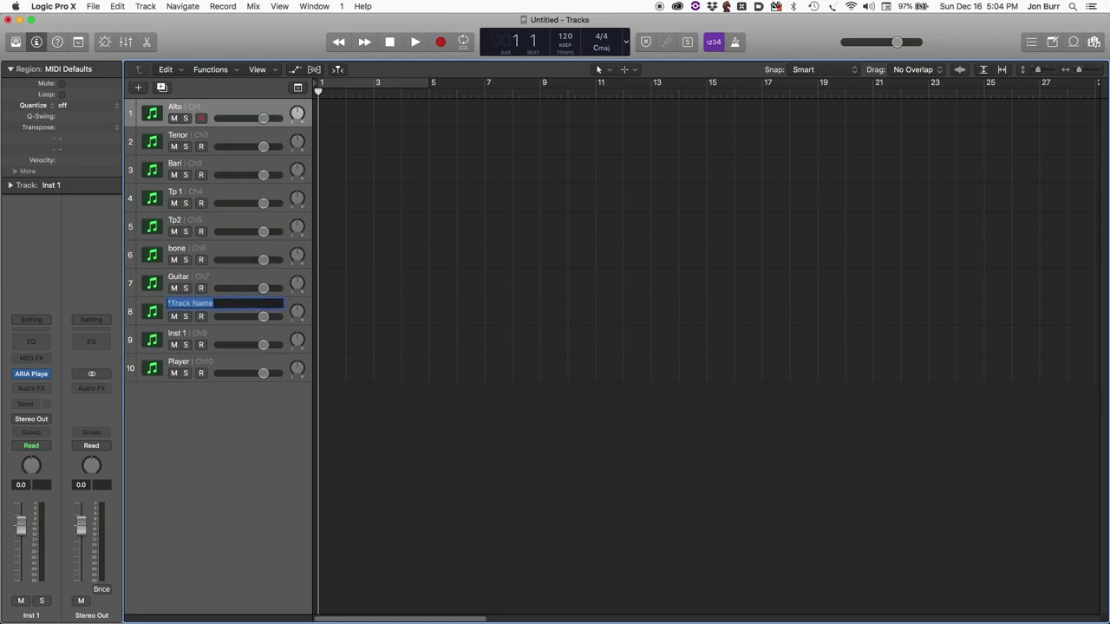
text(Piano)
key(Tab)
text(Bass)
key(Tab)
text(Drums)
key(Return)
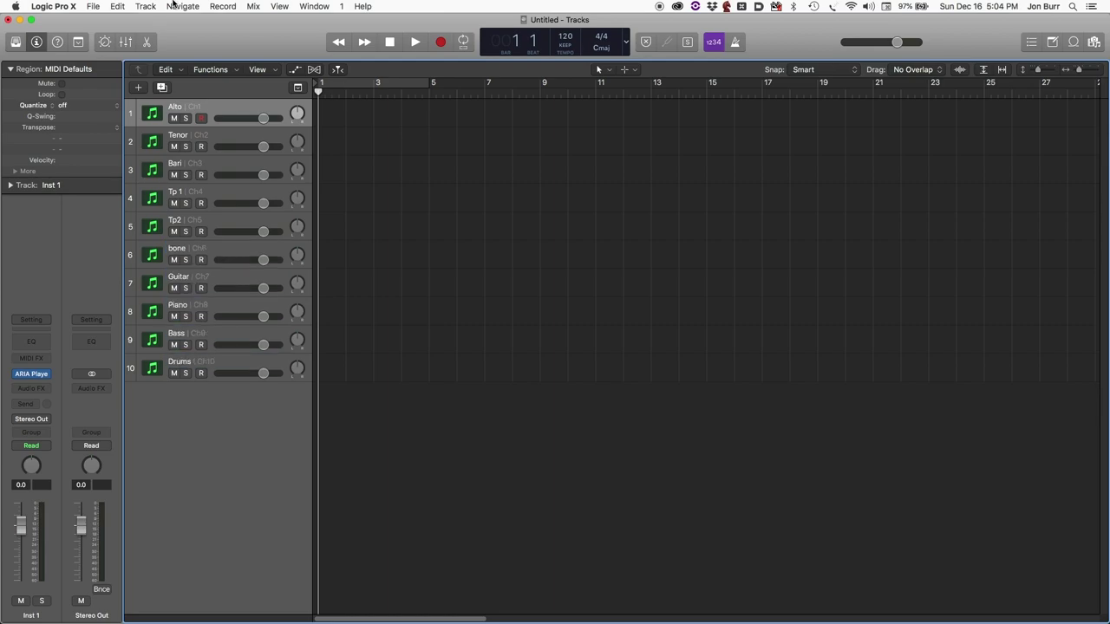
click(92, 6)
- Import the MIDI file Gokiburi 2.midi, accepting the 23.976 frame rate
mouse_move(130, 239)
click(252, 263)
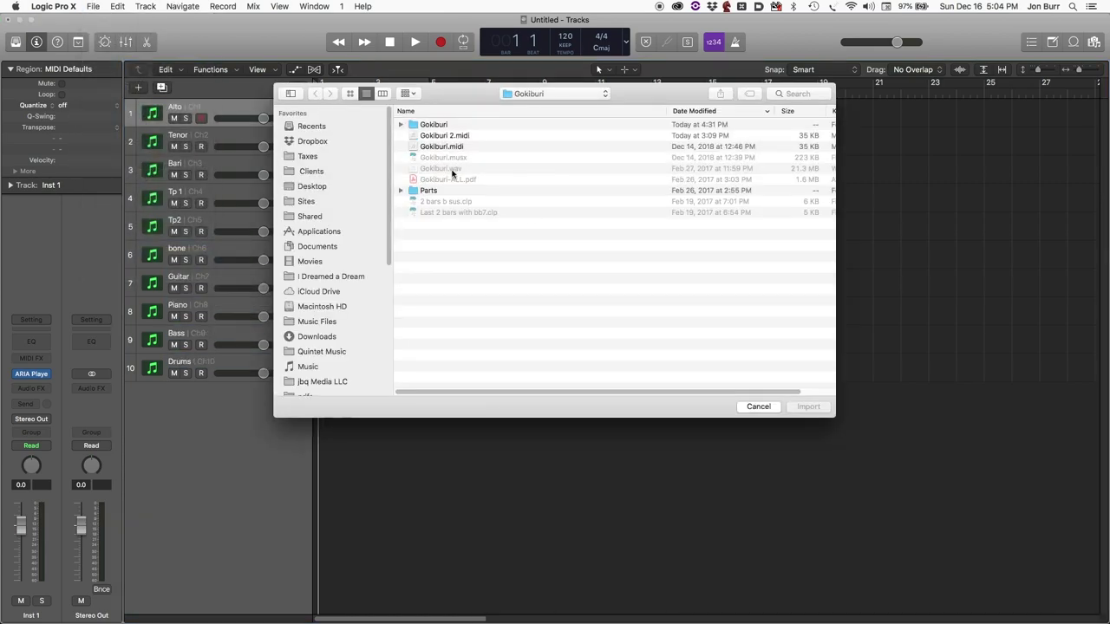
click(434, 136)
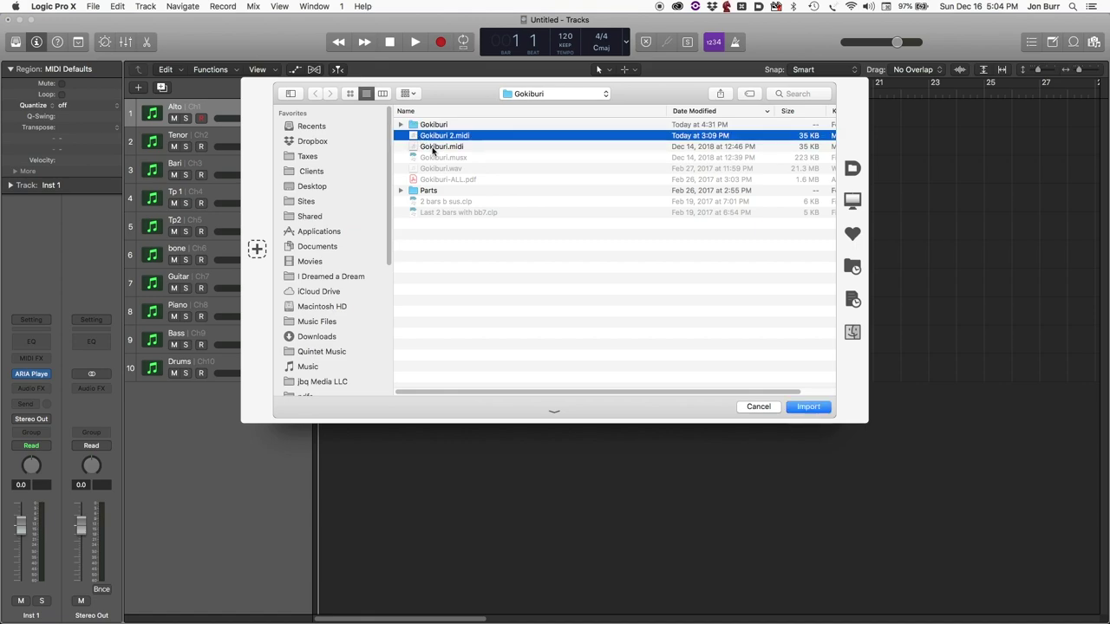
click(807, 407)
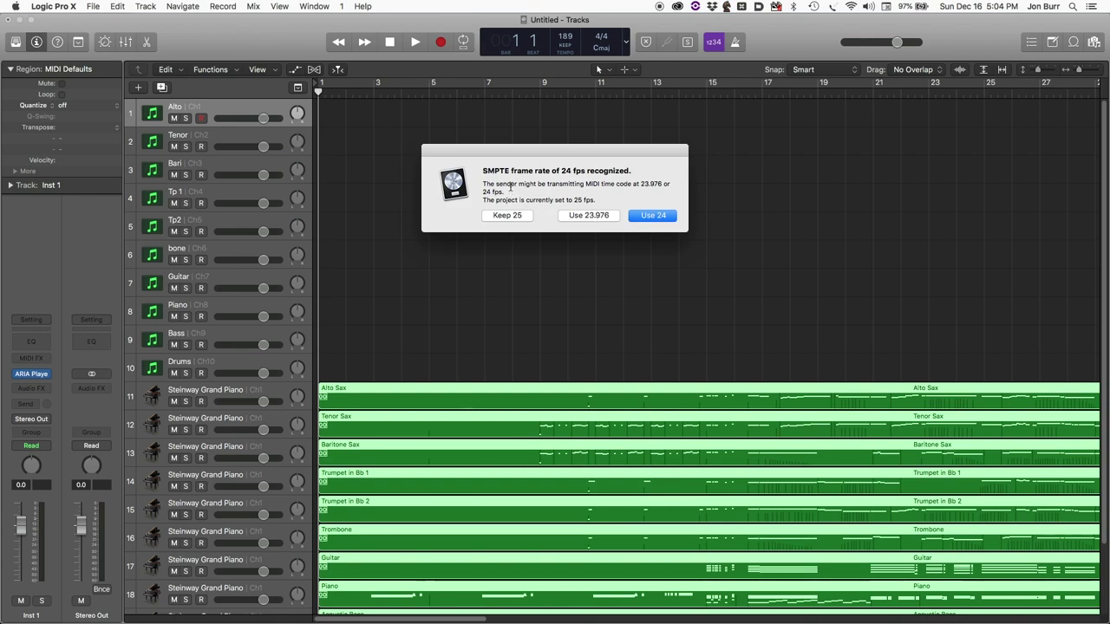
click(597, 217)
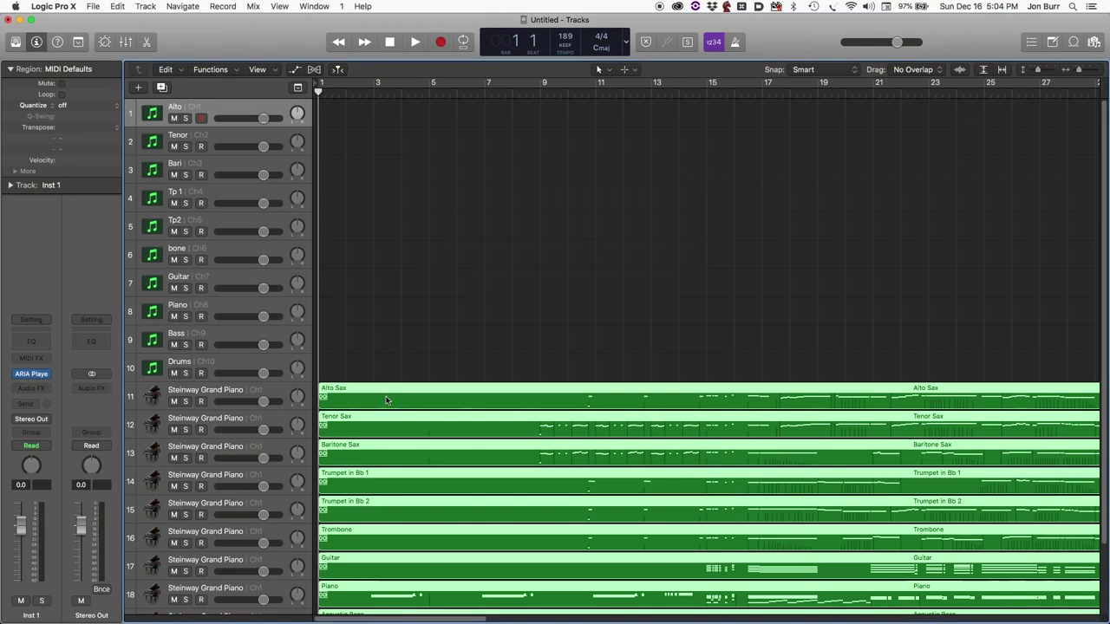
- Move the ten imported parts onto tracks 1–10 and delete extra piano tracks 11–20
drag(341, 396, 352, 121)
scroll(329, 472, down, 3)
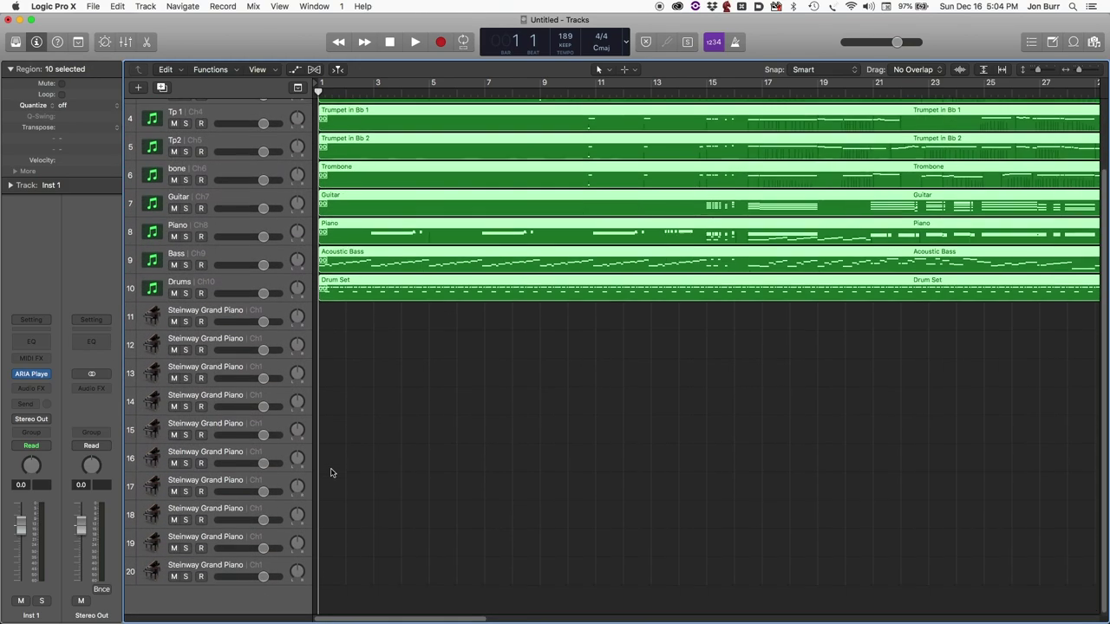
click(139, 316)
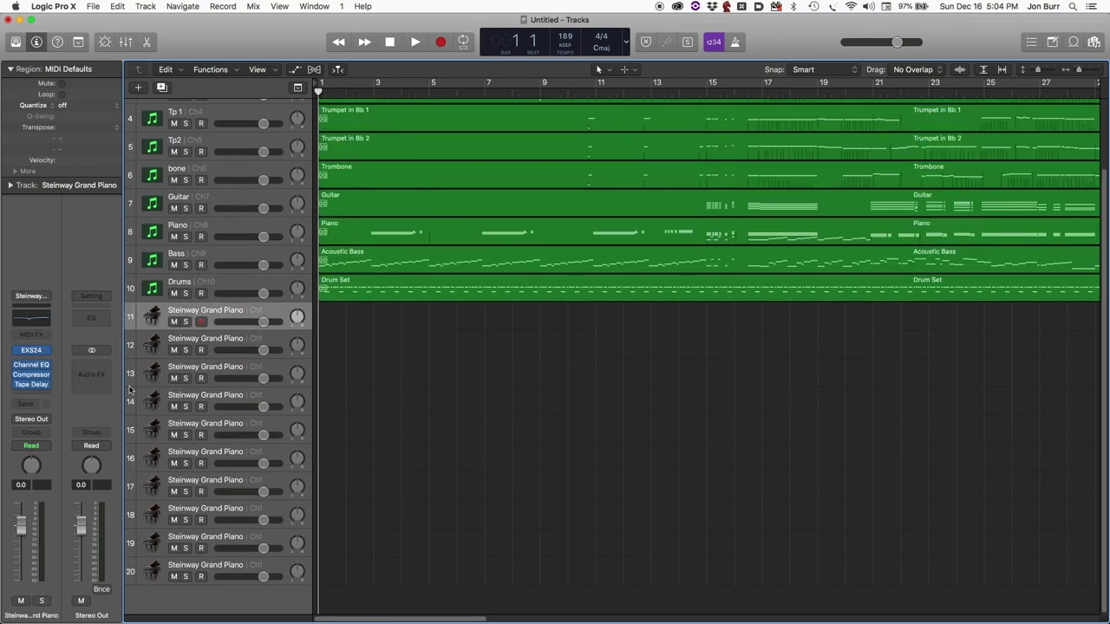
shift+click(131, 574)
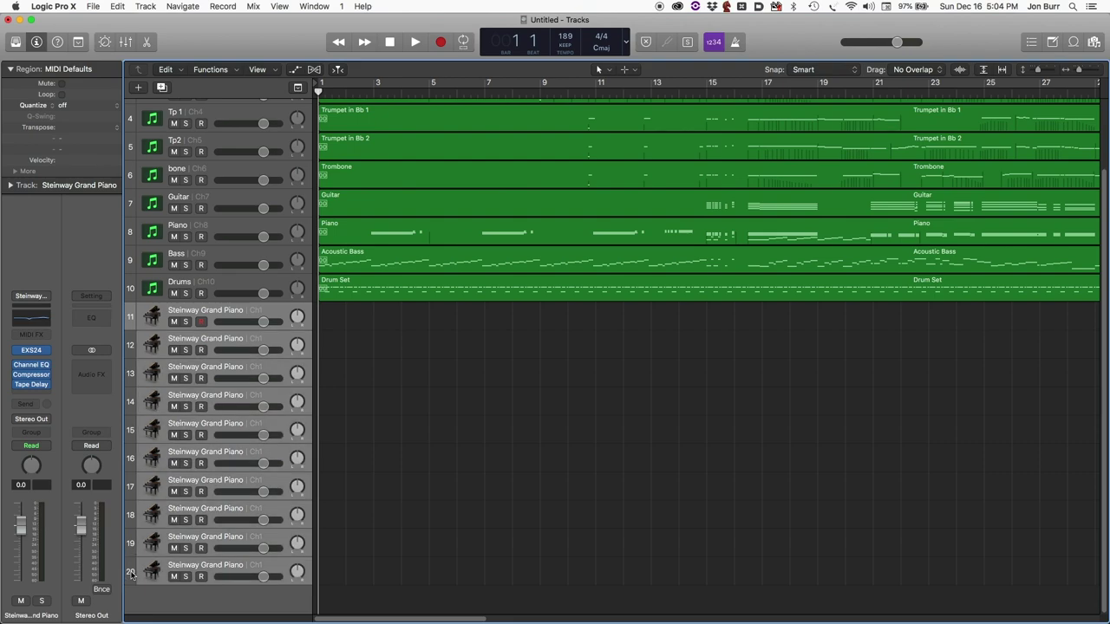
key(super+BackSpace)
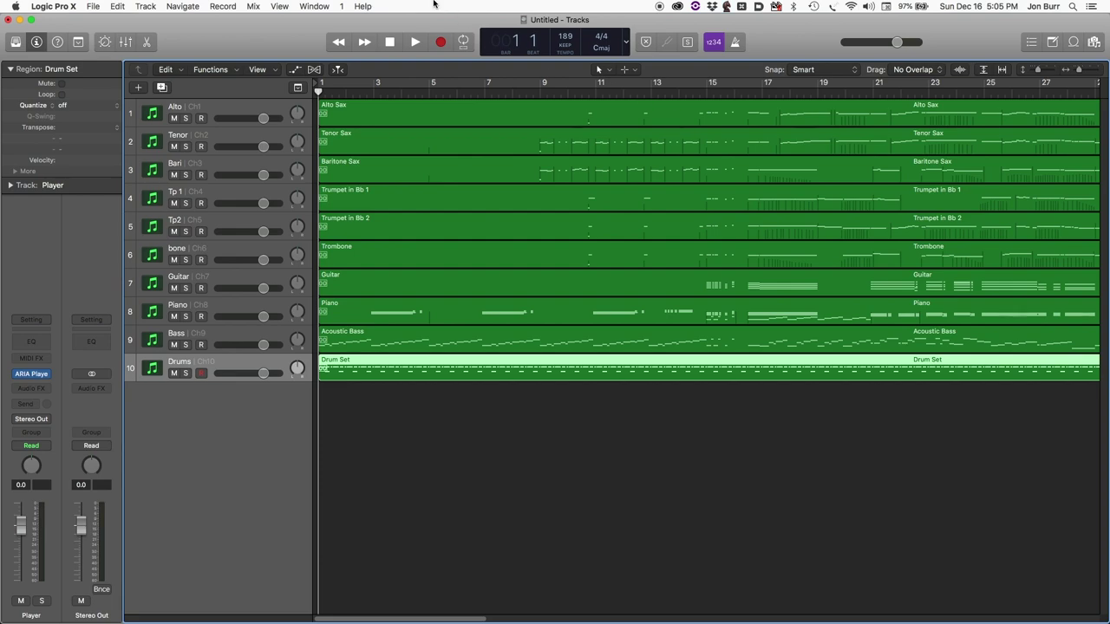
- Play the arrangement from the start, then from bar 16, and select the Alto track
key(space)
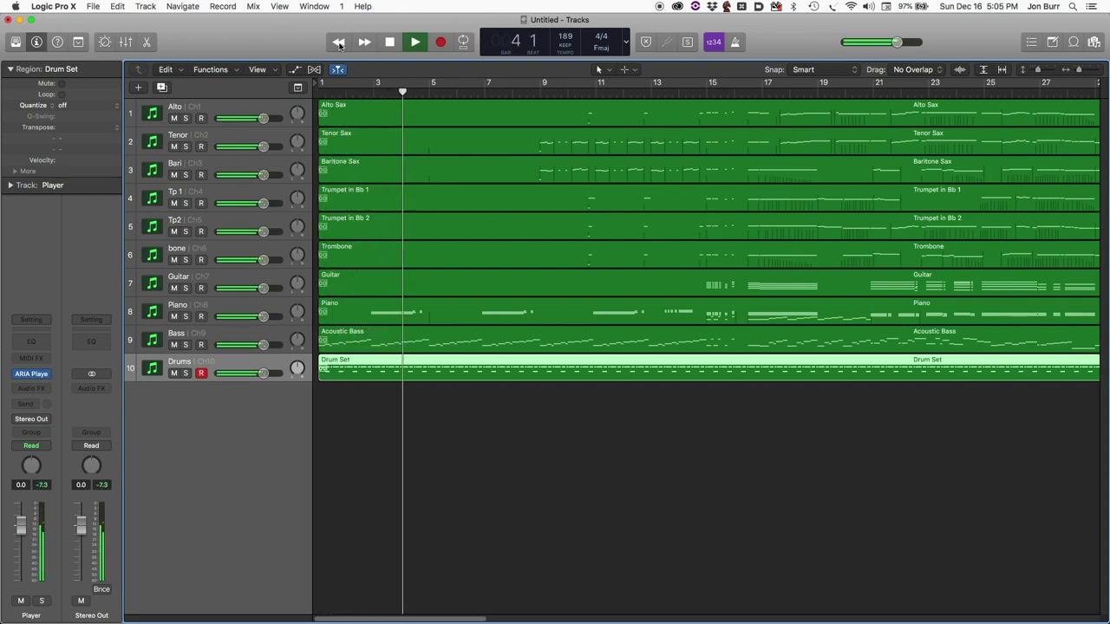
key(space)
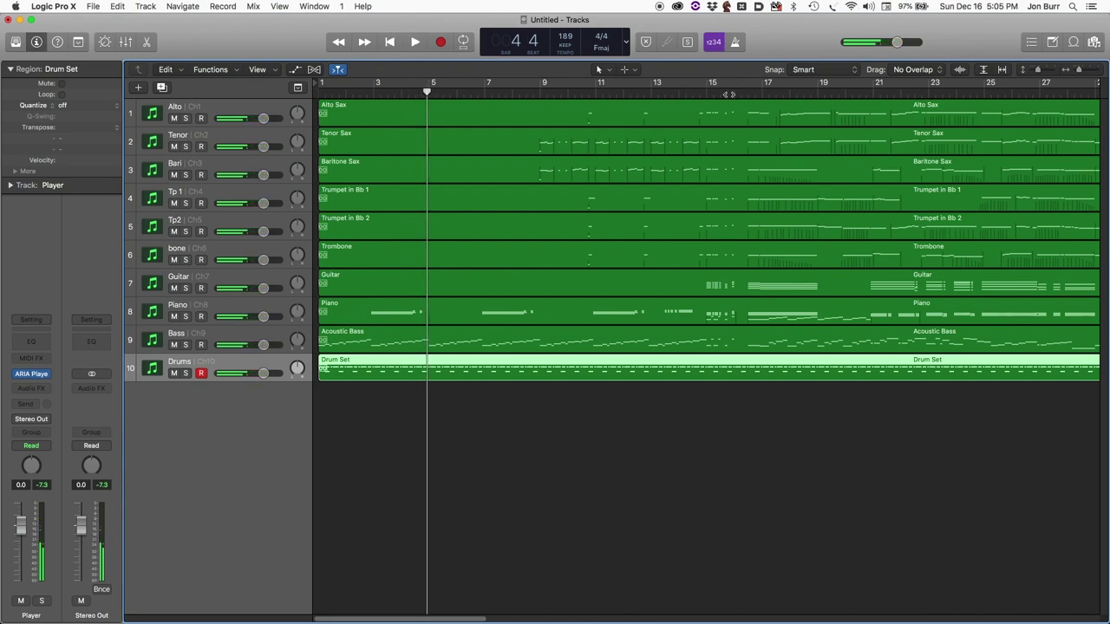
double_click(735, 91)
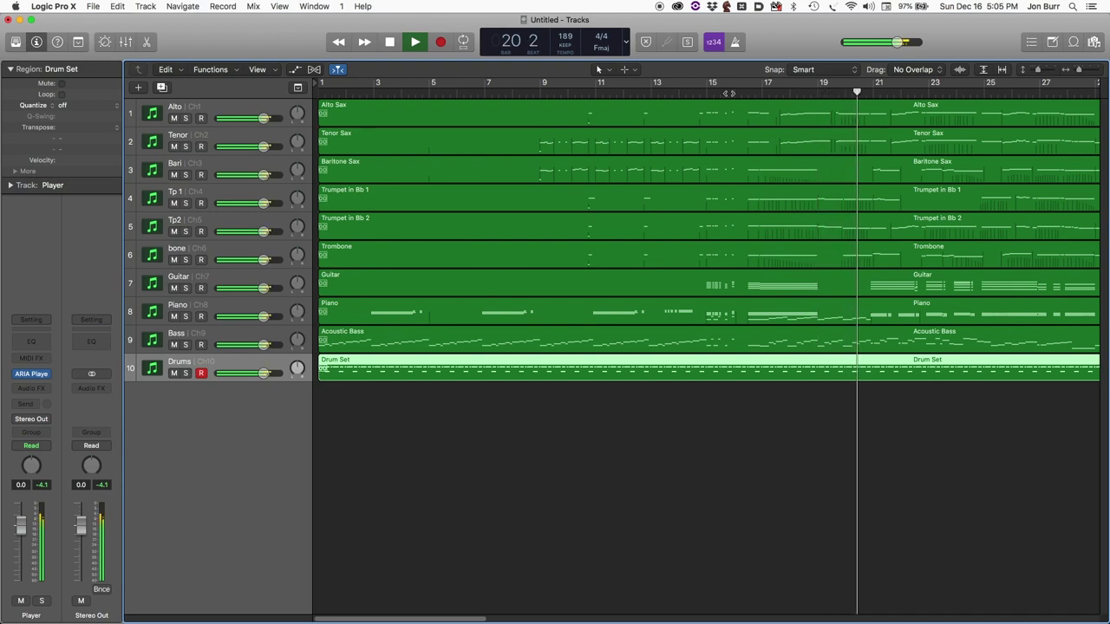
key(space)
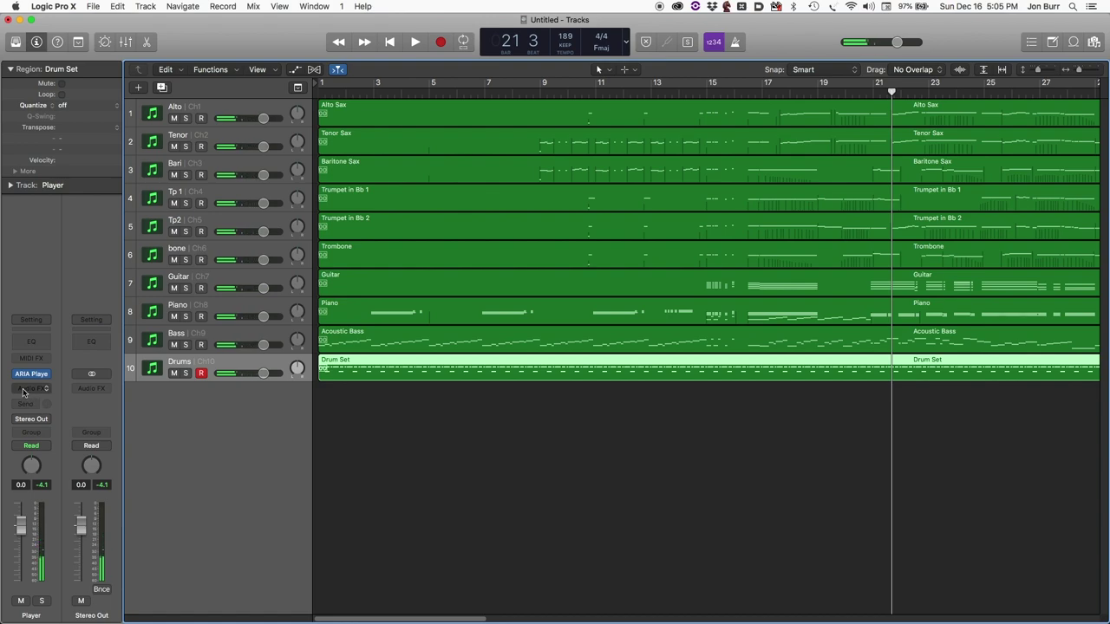
key(Up)
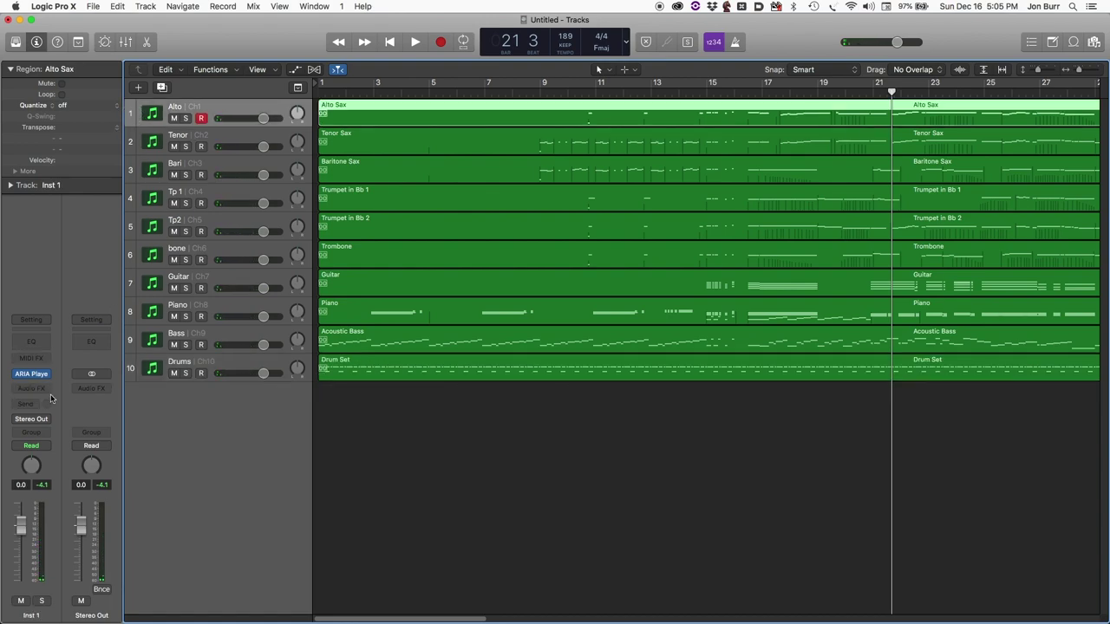
- Turn off the ARIA Player's Ambience reverb, then close the player window
click(33, 375)
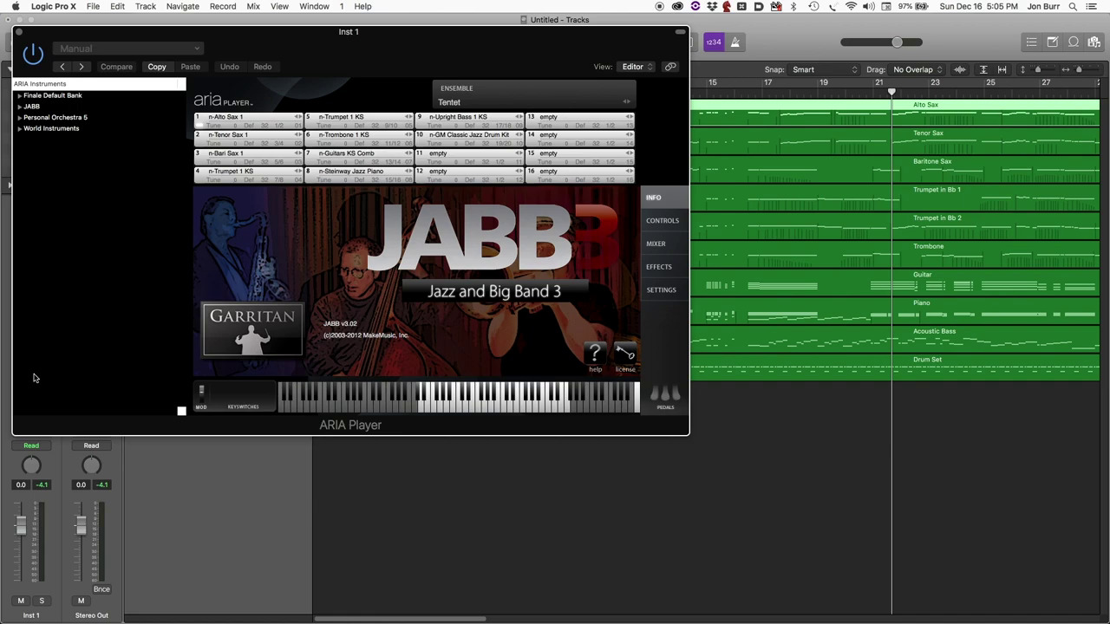
click(660, 270)
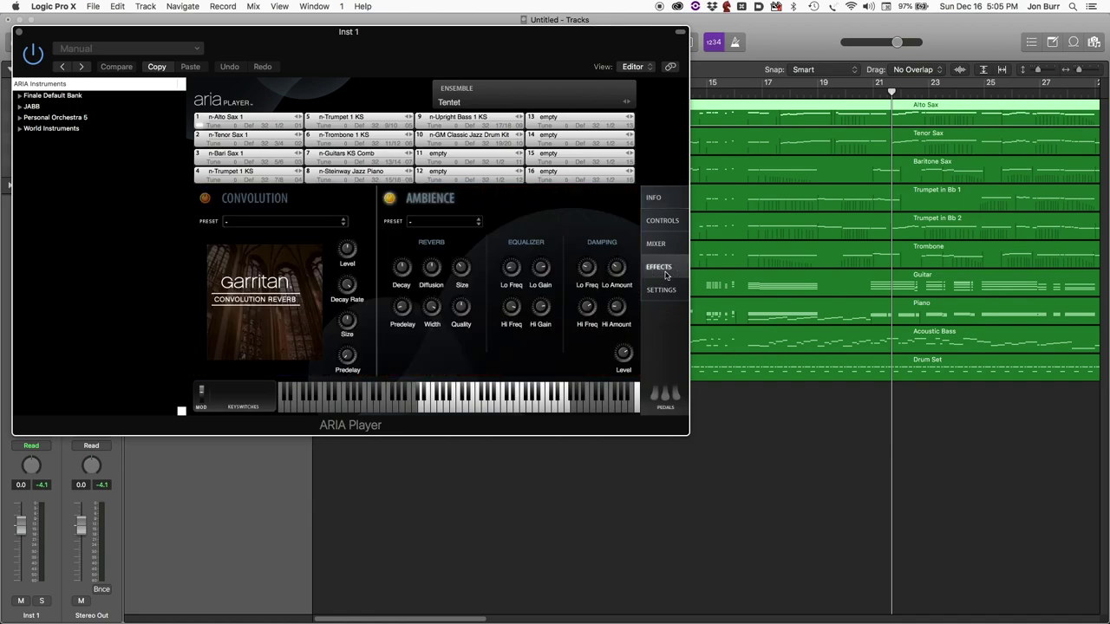
click(389, 198)
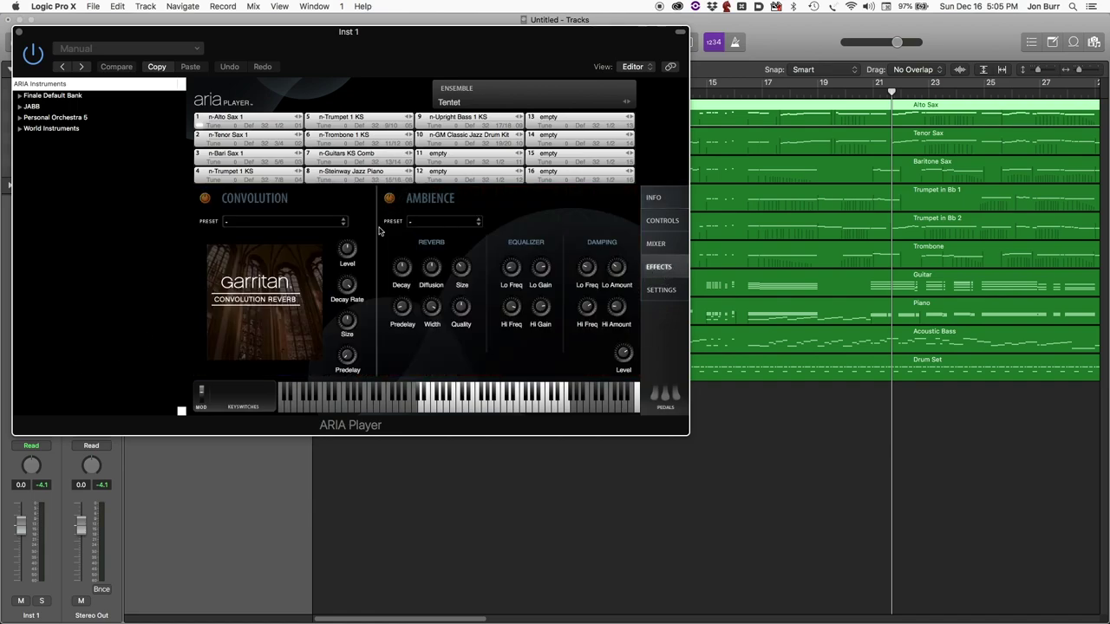
click(18, 33)
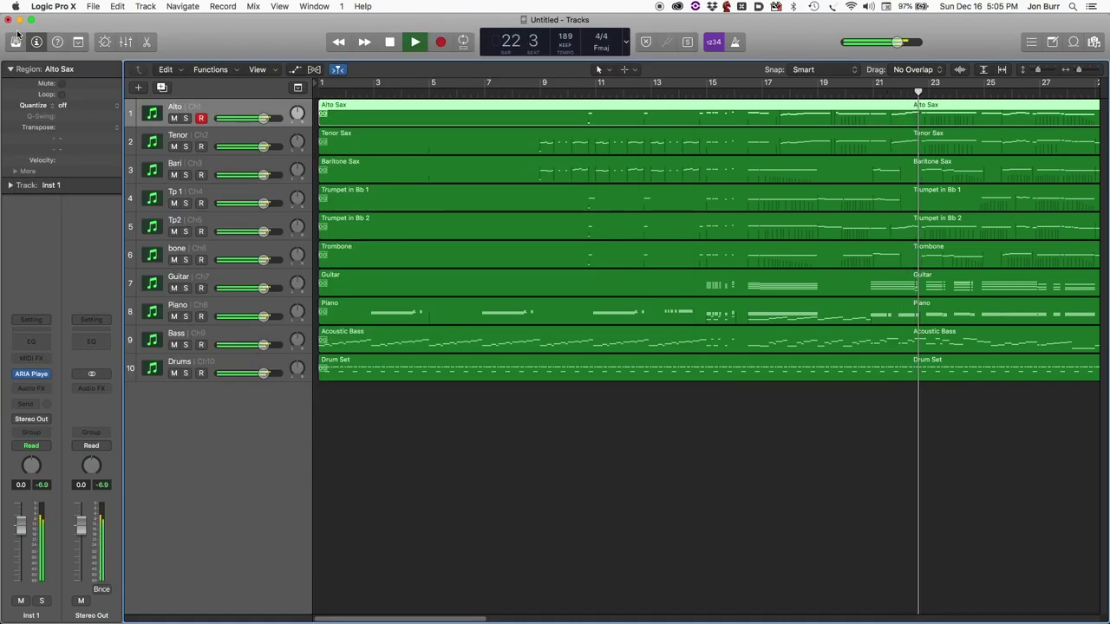
- Solo the Tenor track briefly during playback, then unsolo it and stop
key(space)
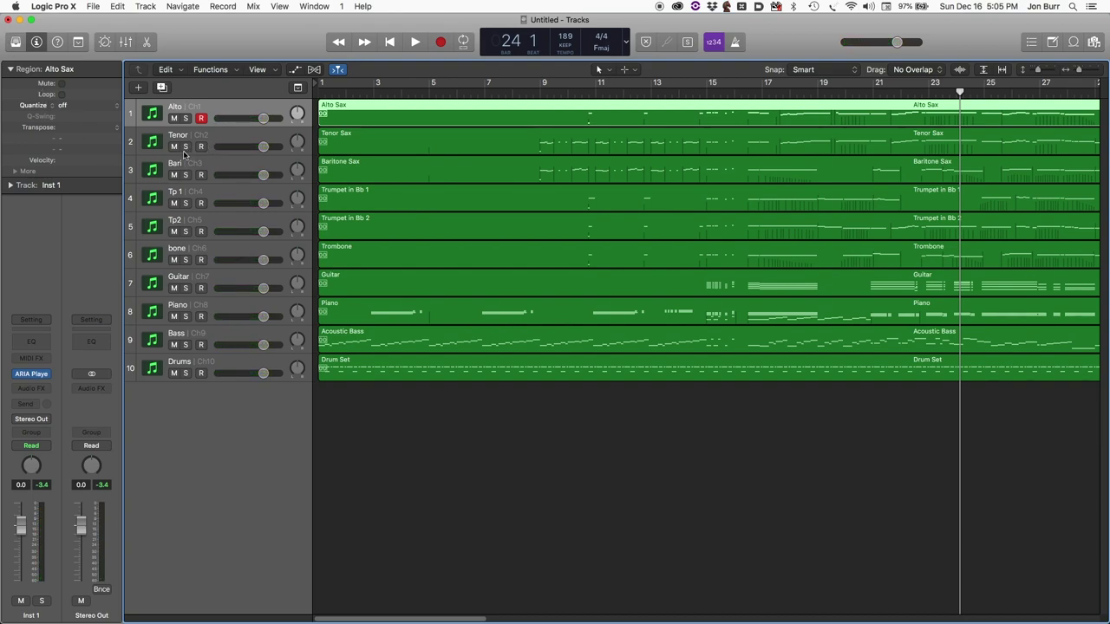
key(space)
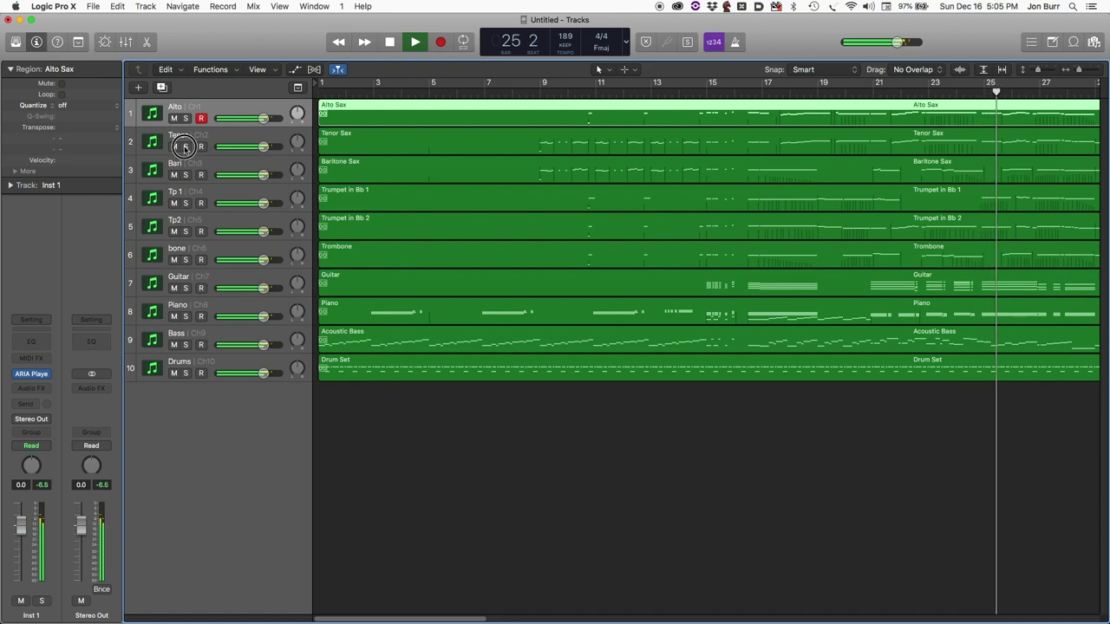
click(184, 146)
click(184, 146)
key(space)
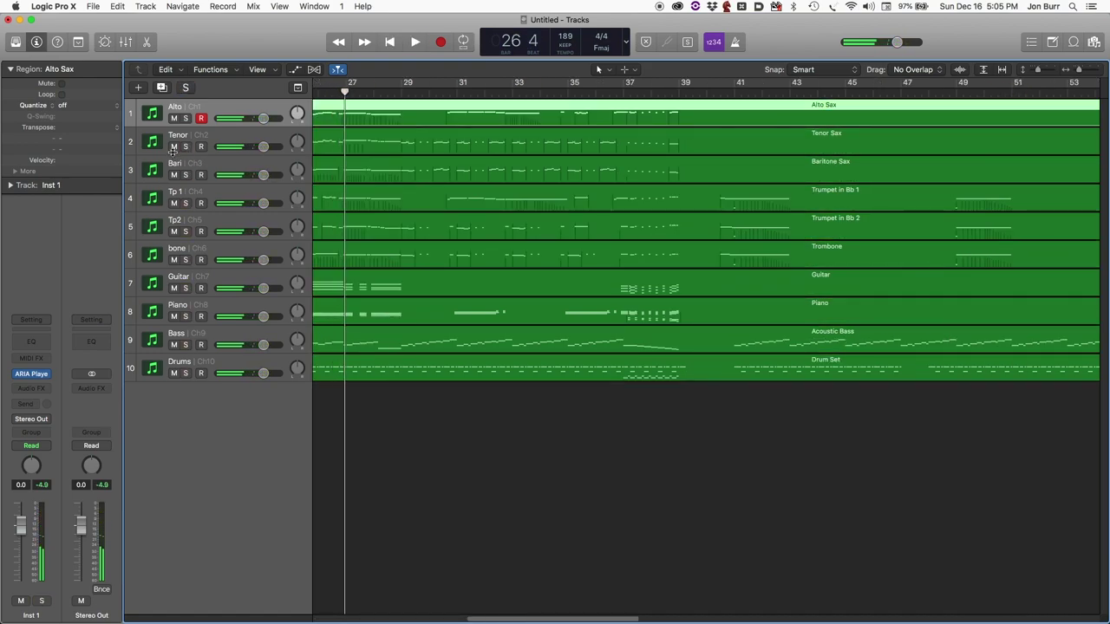
- Mute the Tenor track briefly during playback, then unmute it and stop at bar 29
key(space)
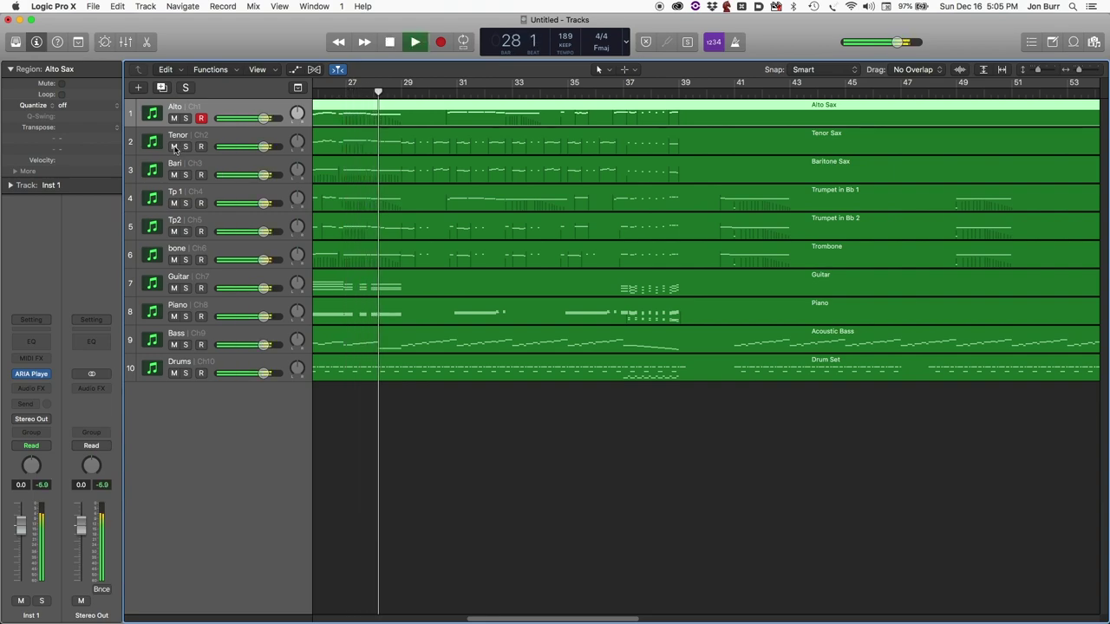
click(174, 147)
click(174, 147)
key(space)
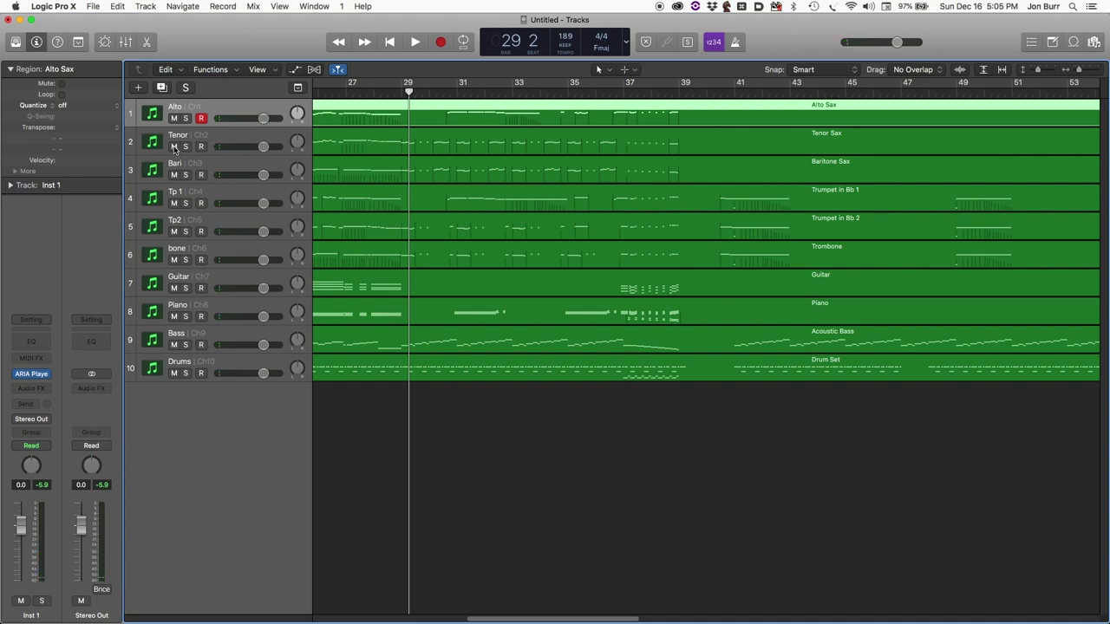
mouse_move(29, 379)
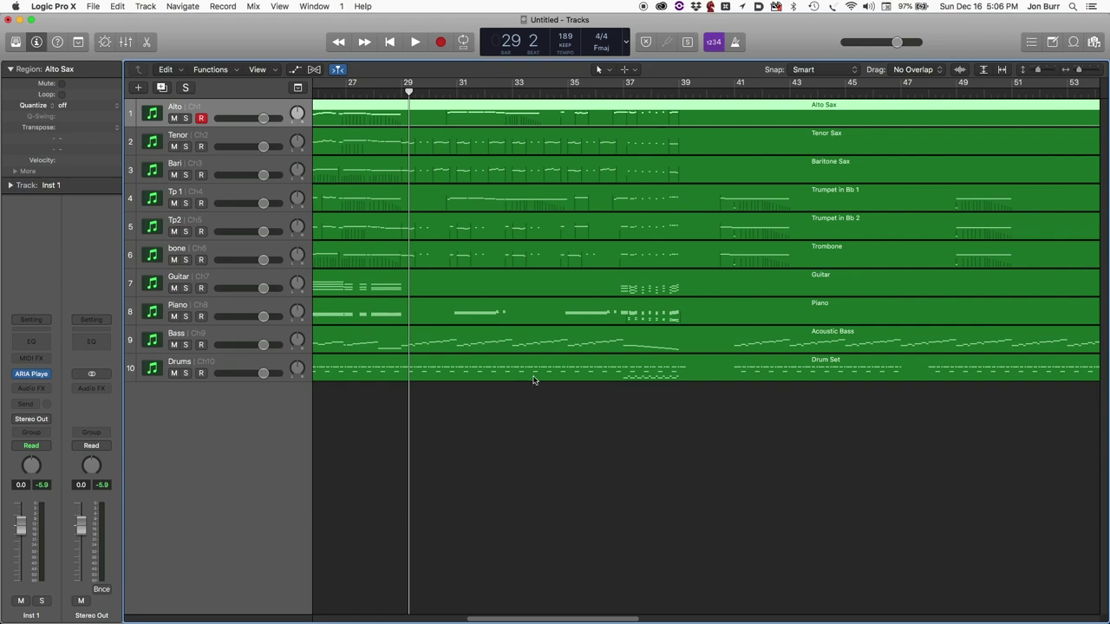
scroll(534, 377, left, 6)
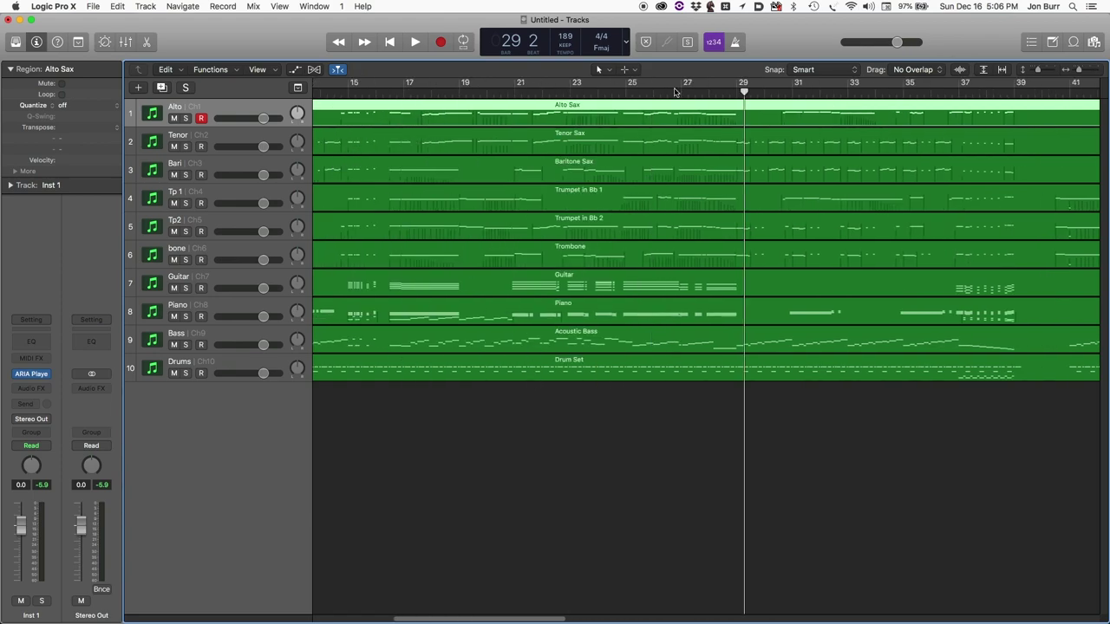
click(687, 43)
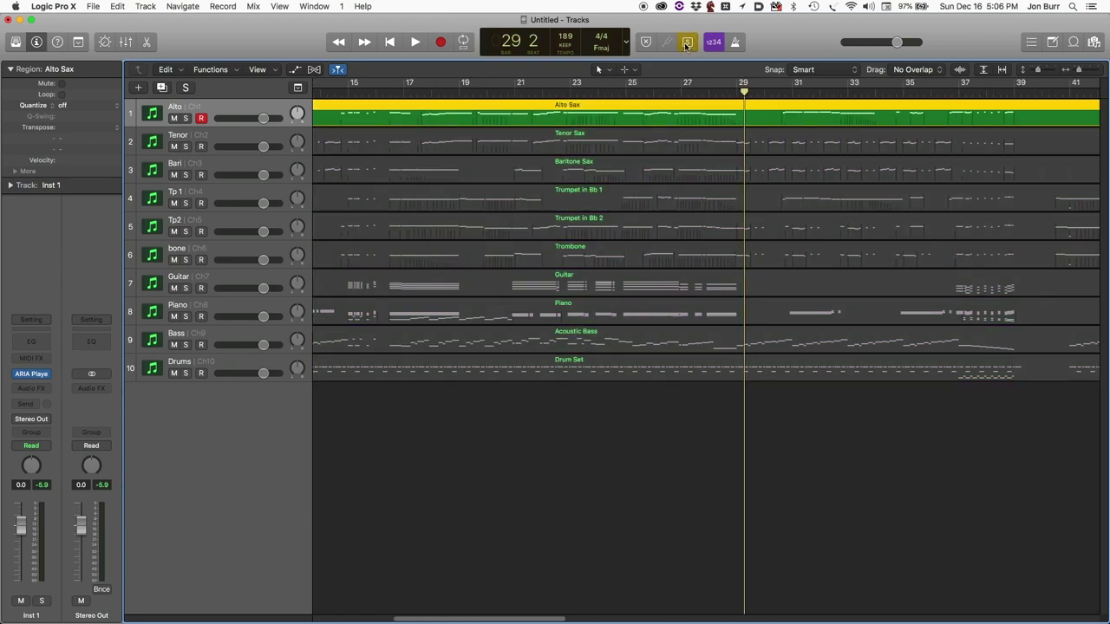
key(space)
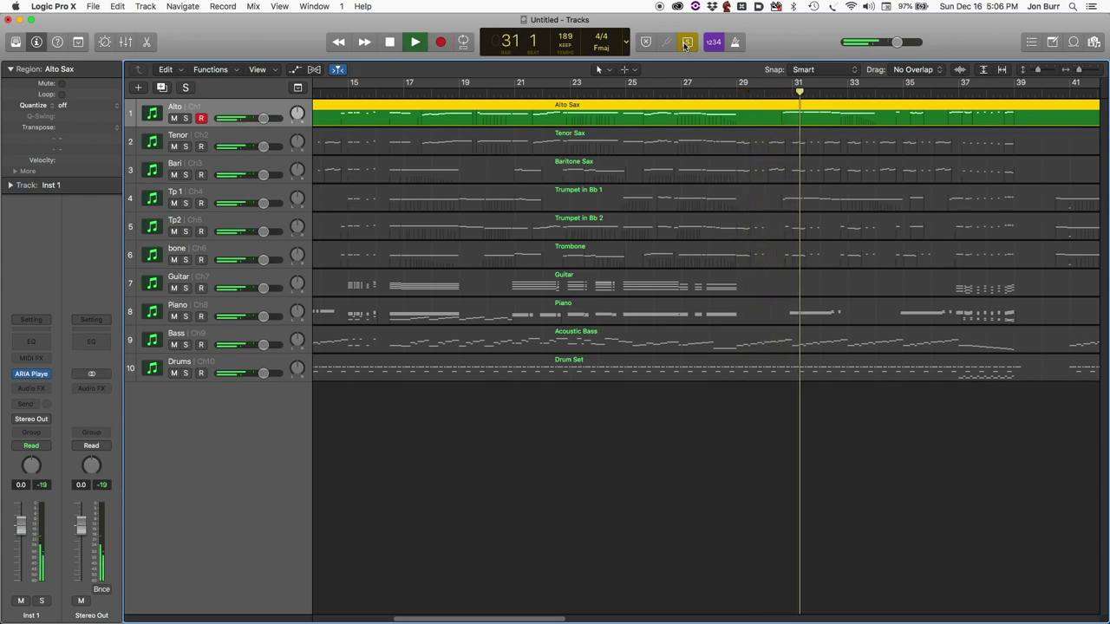
key(space)
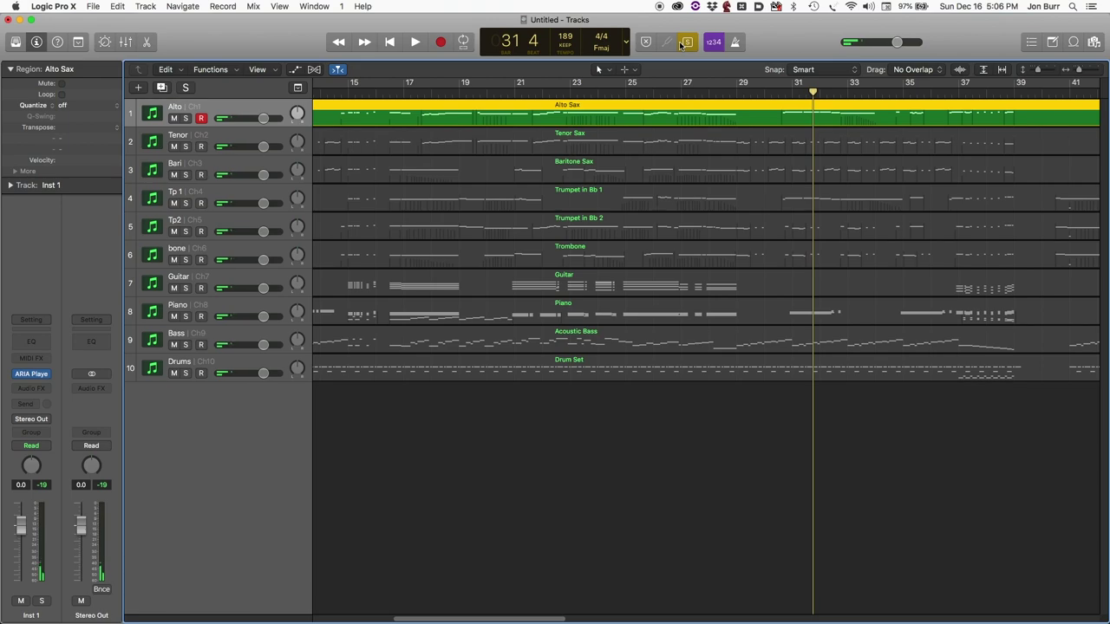
right_click(464, 111)
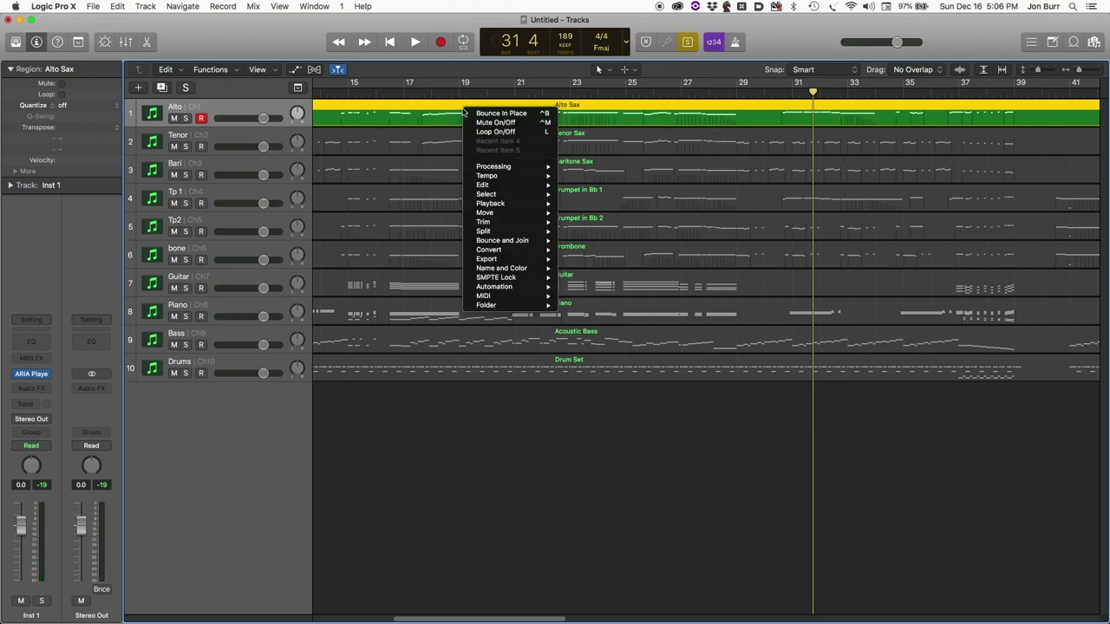
click(292, 37)
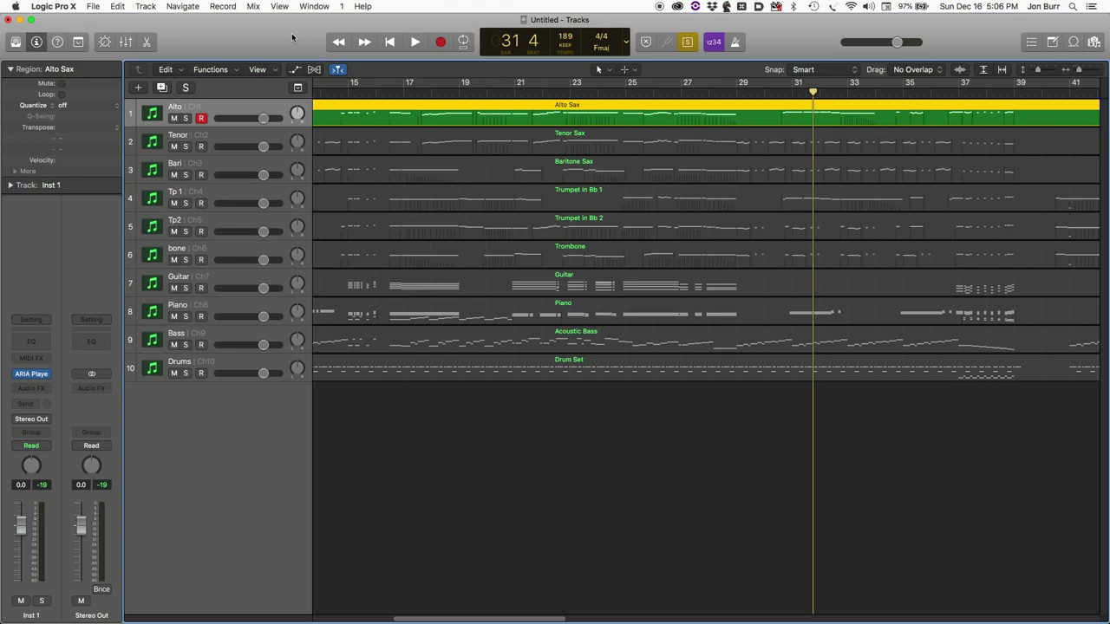
click(686, 43)
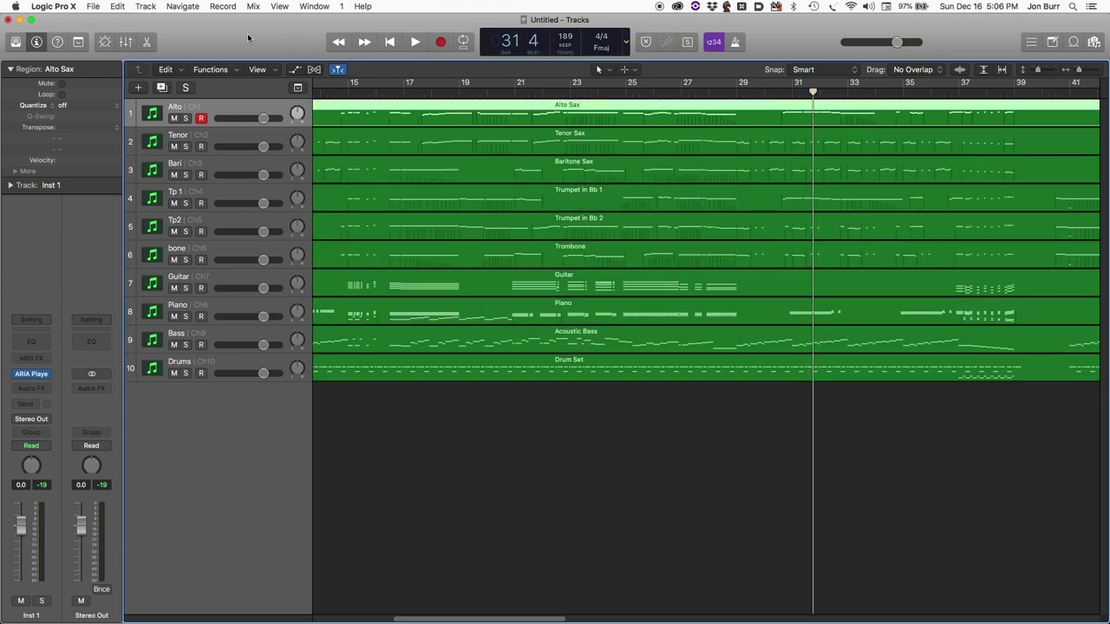
scroll(399, 297, left, 10)
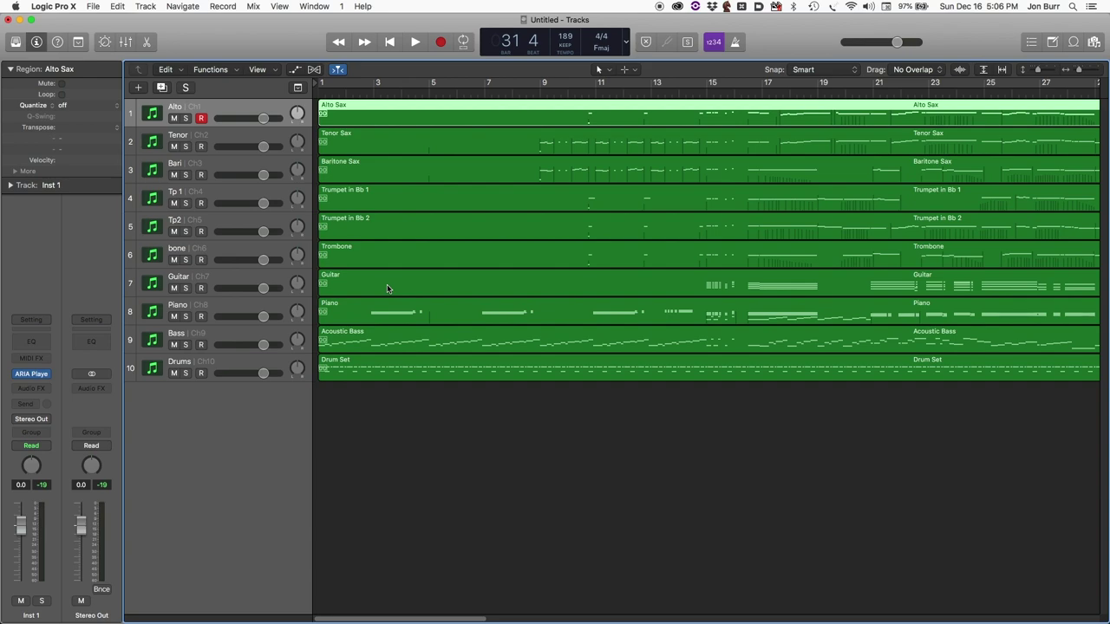
- Open the mixer with Cmd-2, centre it, and show only the track channel strips
key(super+2)
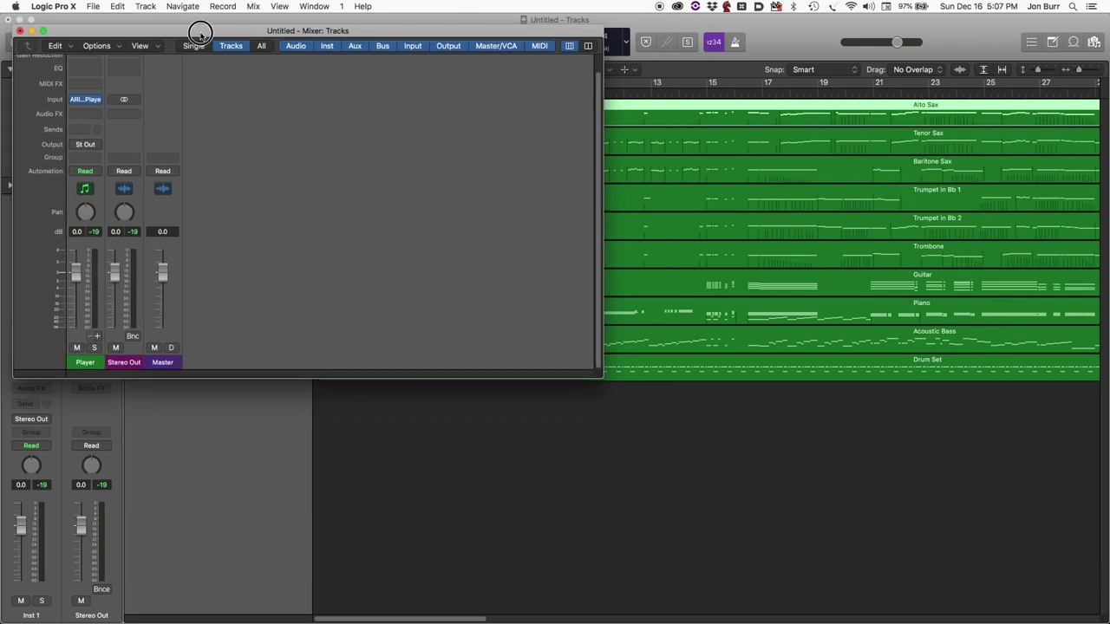
drag(205, 36, 527, 235)
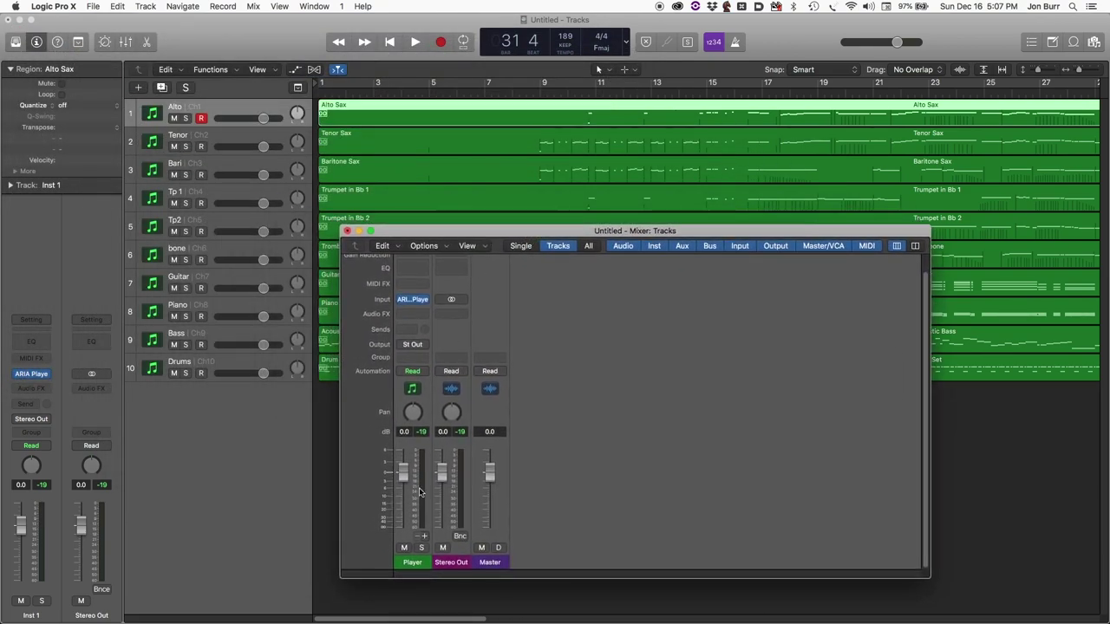
click(589, 247)
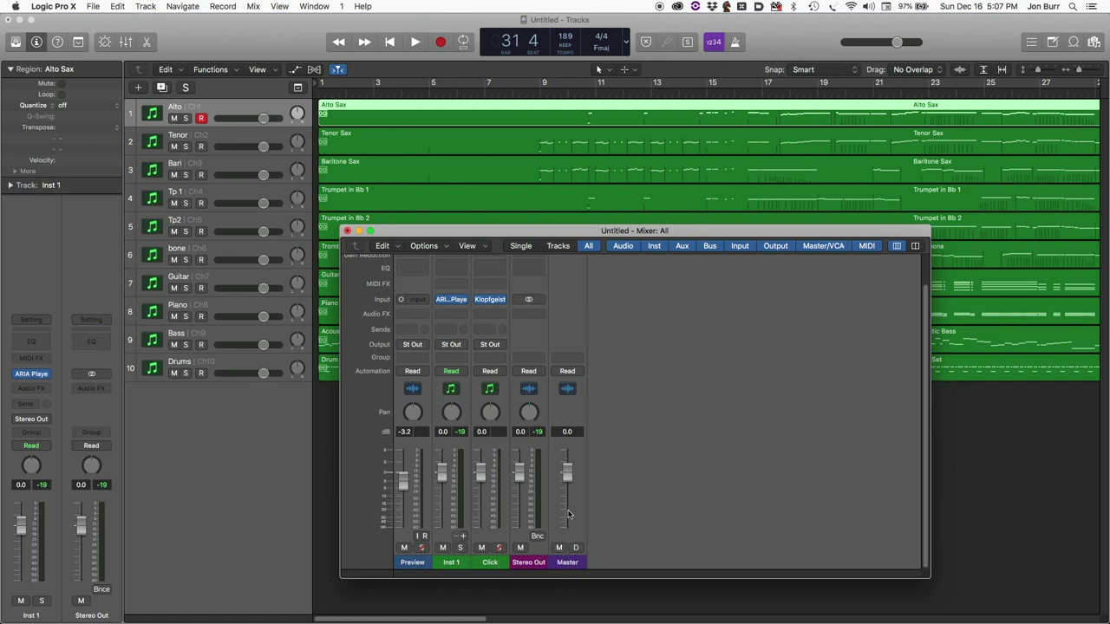
click(557, 246)
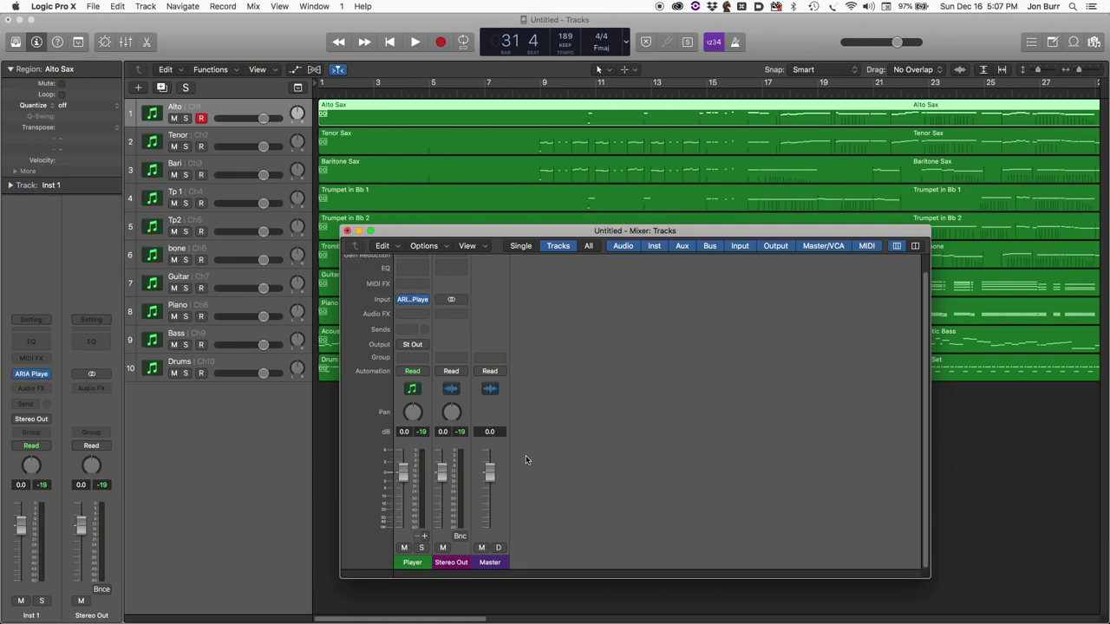
- Add aux channels under the player strip for ARIA outputs 3-4 through 19-20
click(424, 538)
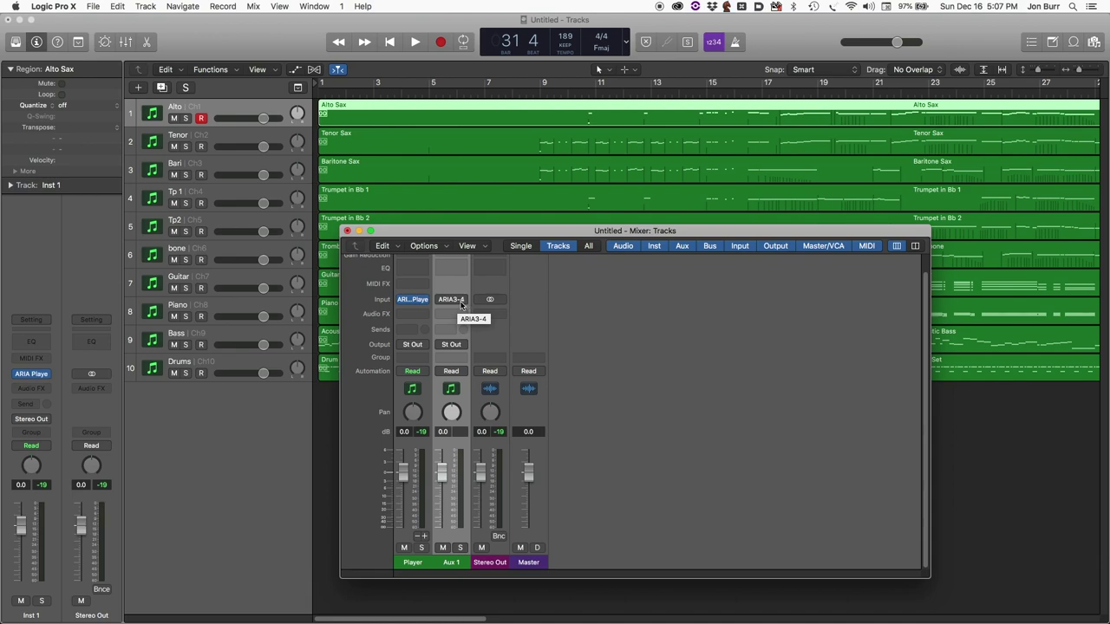
alt+click(423, 537)
click(424, 538)
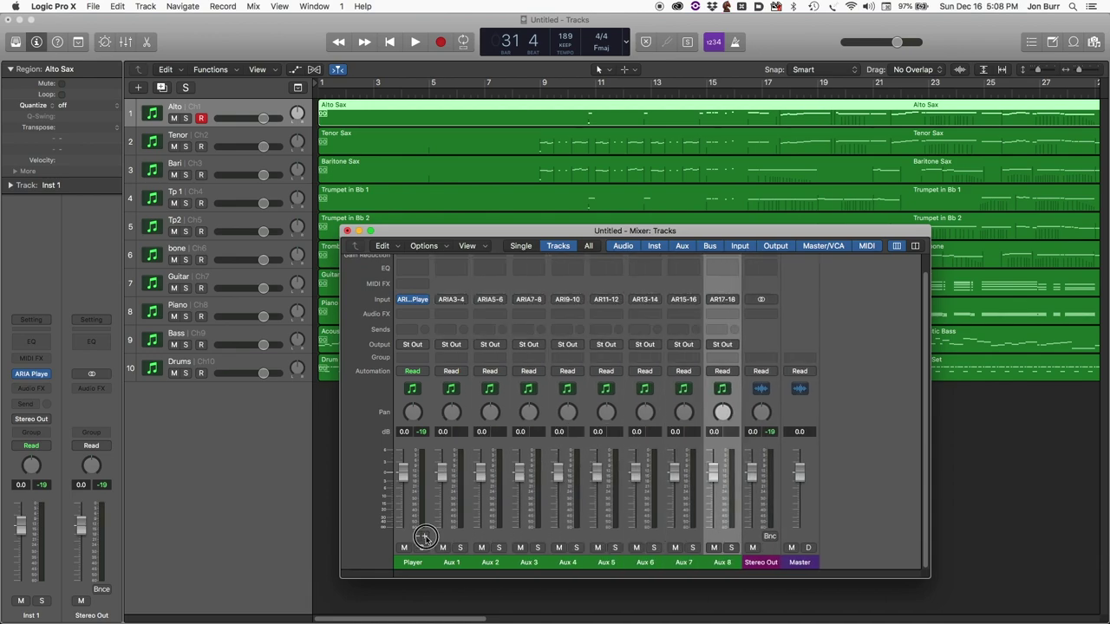
click(424, 537)
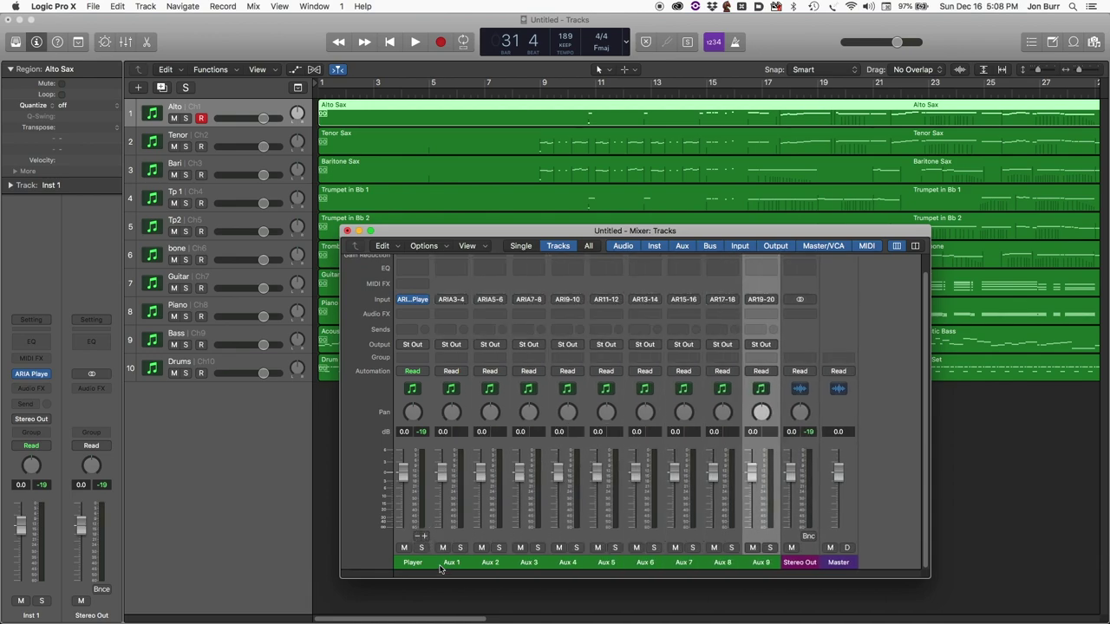
- Name the new aux strips Tenor, Bari, Tp1, Tp2, bone, Guit, Pno, bs and dr
click(413, 563)
click(447, 562)
double_click(448, 563)
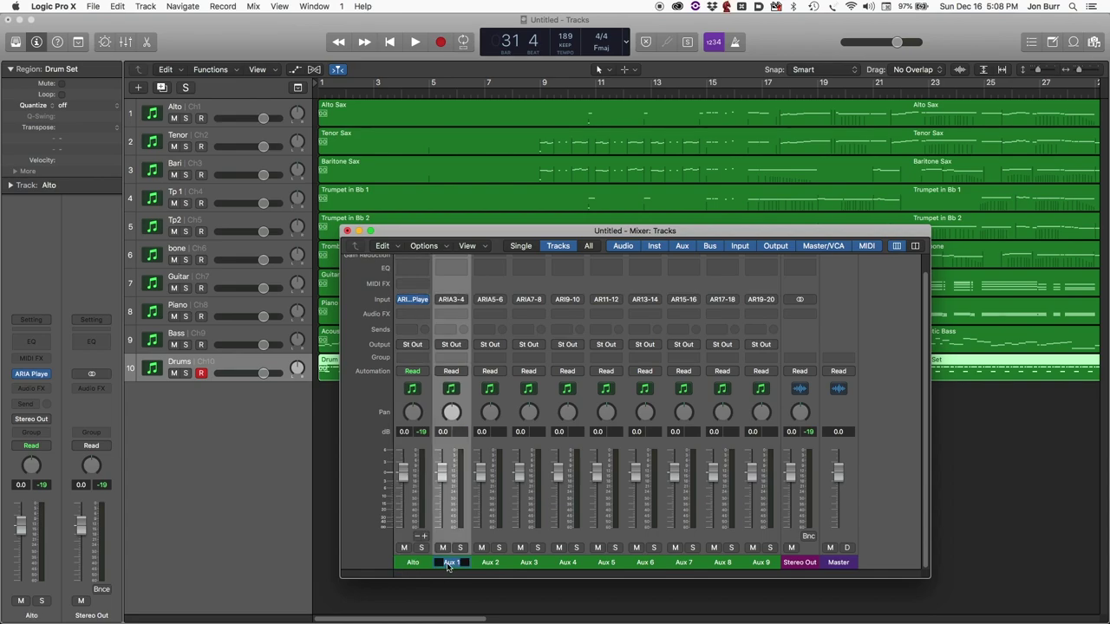
text(Tenor	Bari	Tp1	Tp2	bone	Guit	)
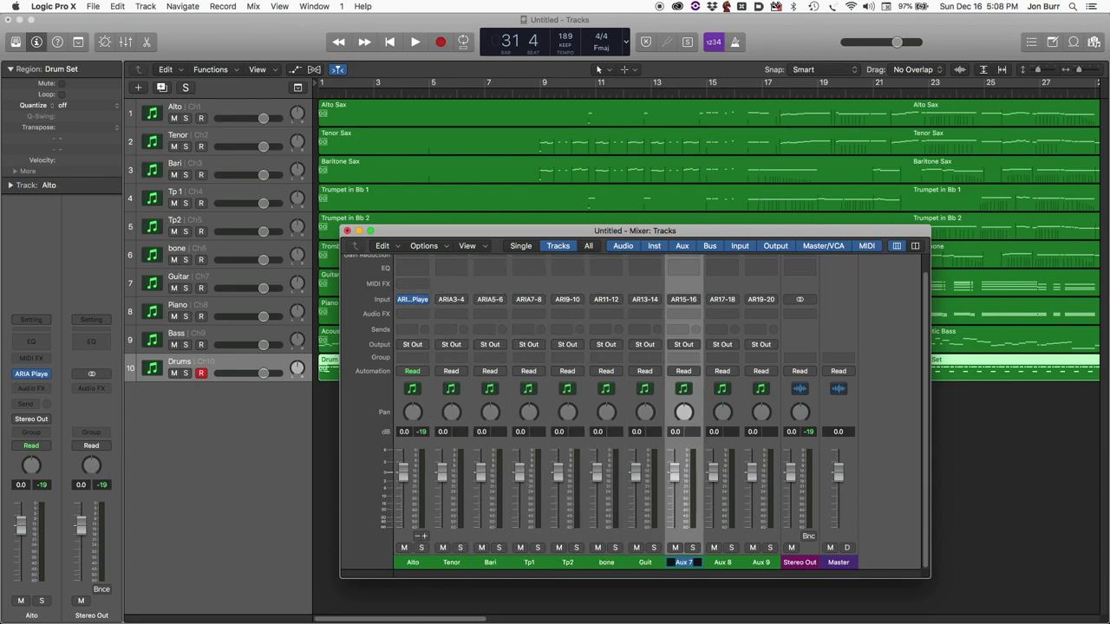
text(Pno	bs	dr)
key(Return)
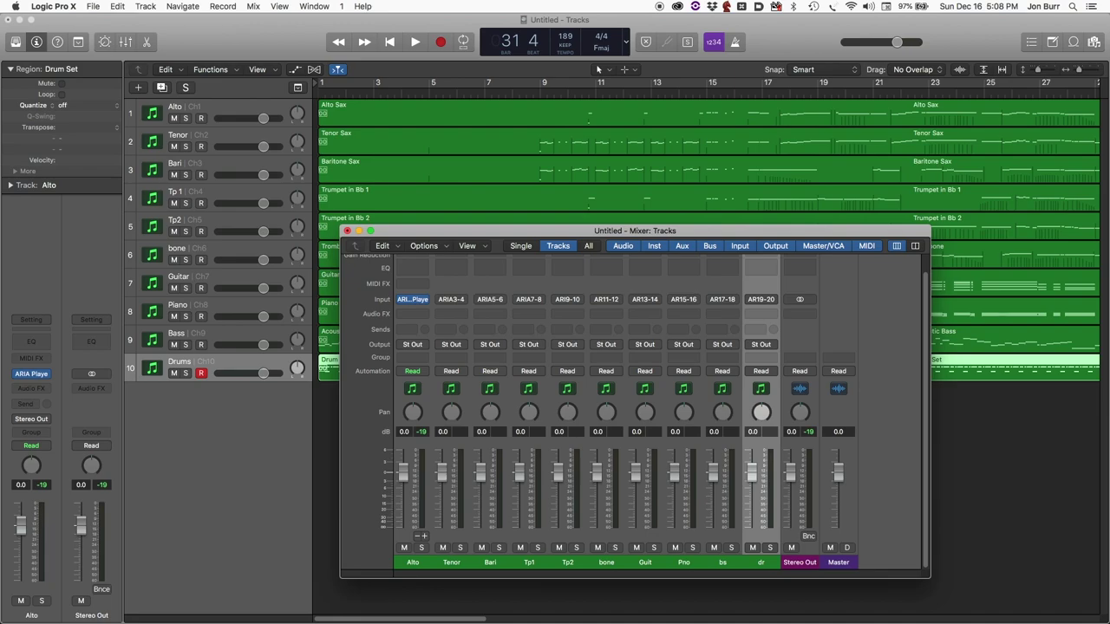
drag(463, 233, 548, 240)
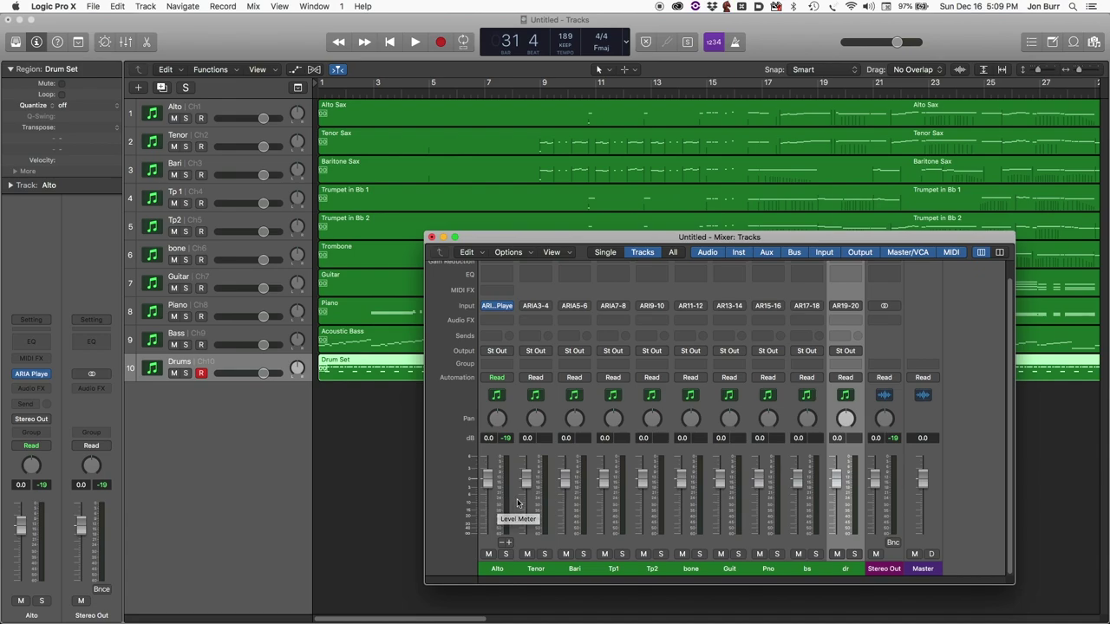
- Create tracks from the selected Tenor through dr mixer channel strips
drag(536, 546, 836, 527)
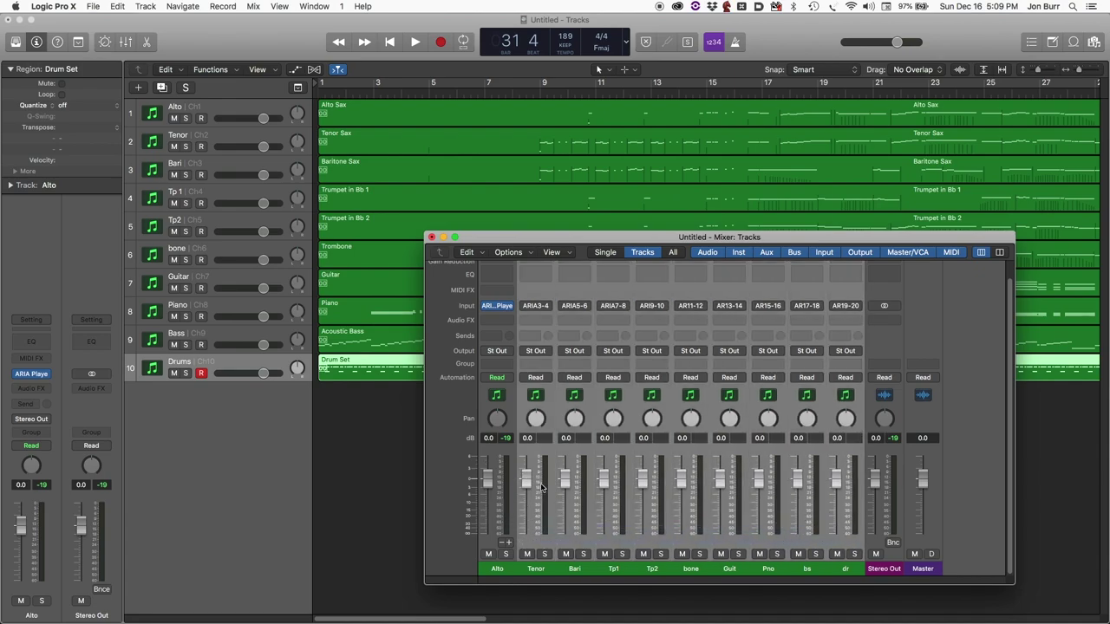
right_click(531, 544)
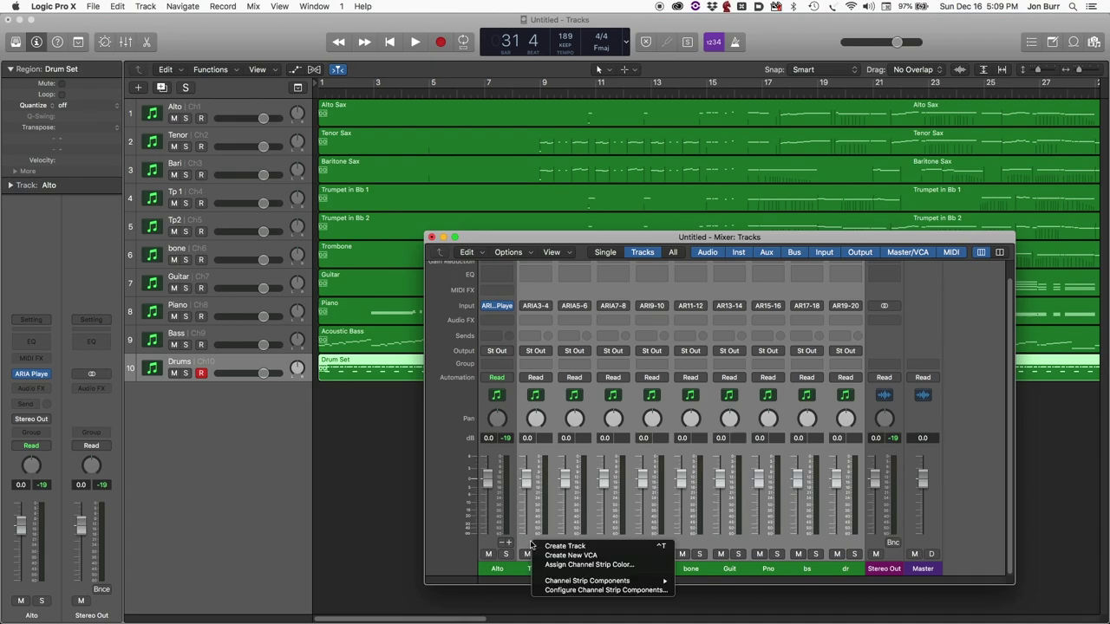
click(586, 547)
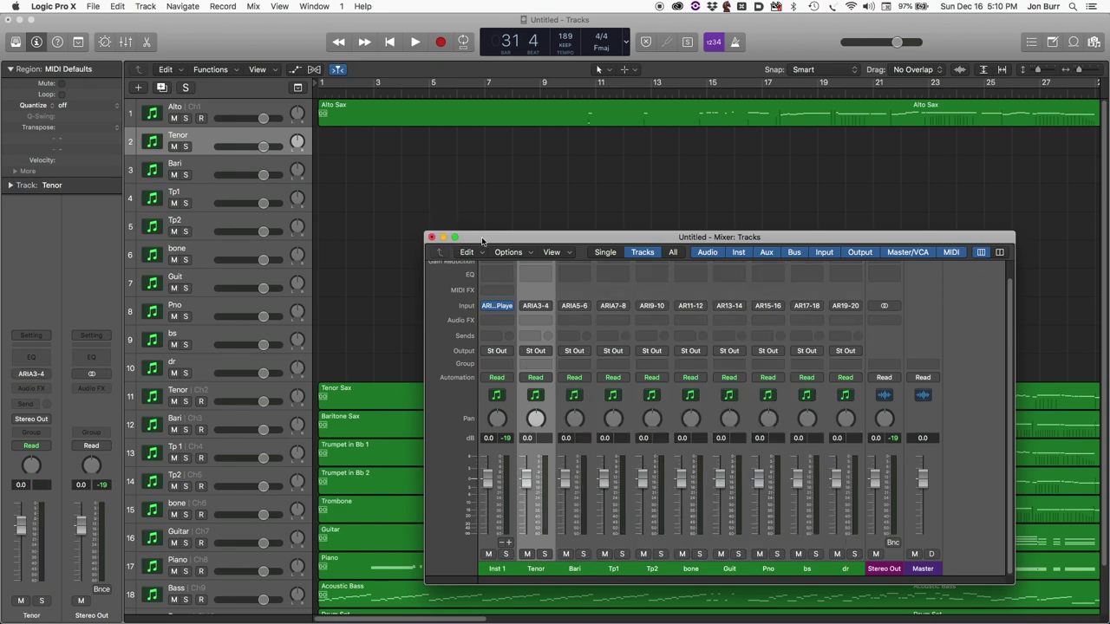
- Close the mixer and move Tenor Sax, Baritone Sax, Trumpet 1 and Trumpet 2 under their new tracks
drag(481, 238, 419, 255)
click(371, 255)
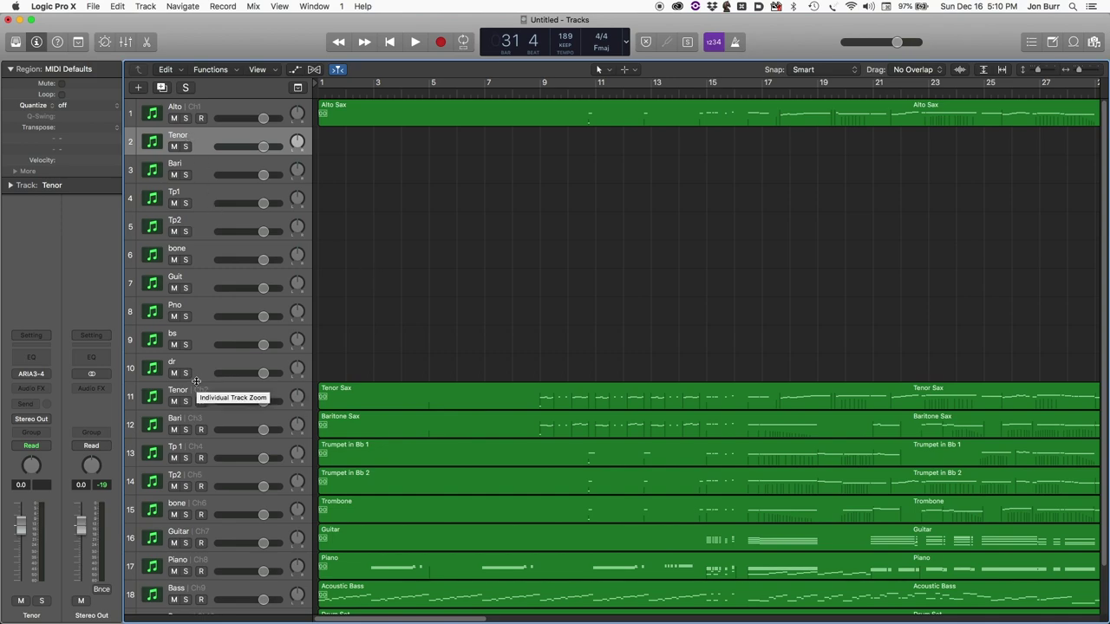
drag(169, 389, 163, 164)
drag(174, 420, 173, 224)
drag(175, 447, 173, 279)
drag(174, 475, 174, 334)
- Move Trombone, Guitar, Piano and Acoustic Bass under their new tracks, then select both Tenor tracks
drag(176, 503, 173, 392)
drag(171, 534, 174, 449)
drag(176, 562, 173, 505)
drag(176, 589, 173, 561)
click(136, 148)
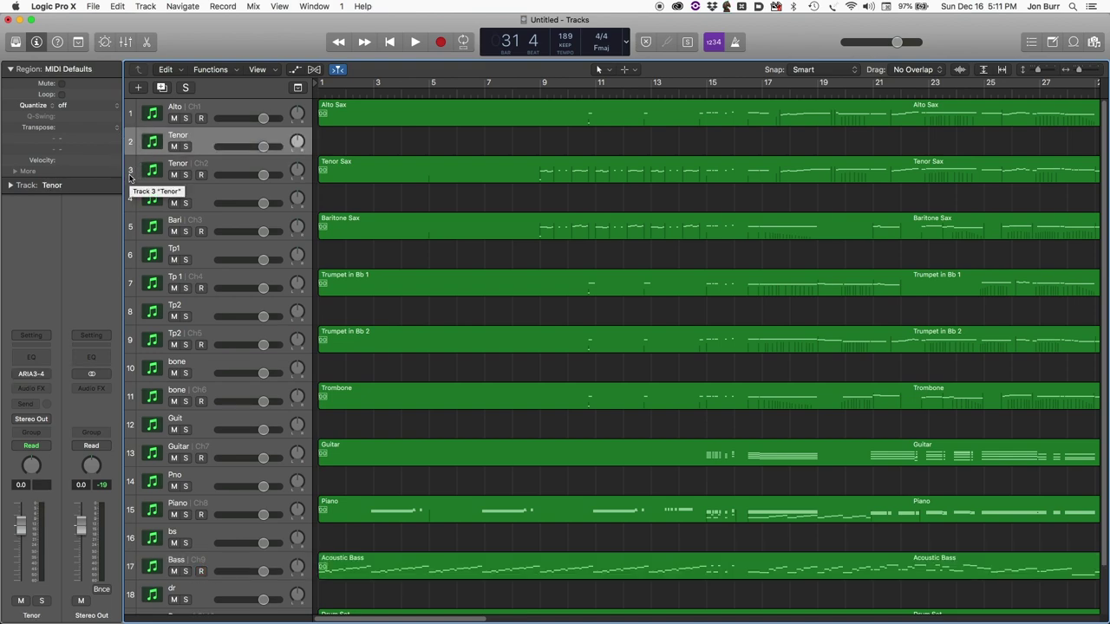
click(139, 177)
- Stack the selected Tenor aux and MIDI tracks into summing stack Sum 10
right_click(206, 138)
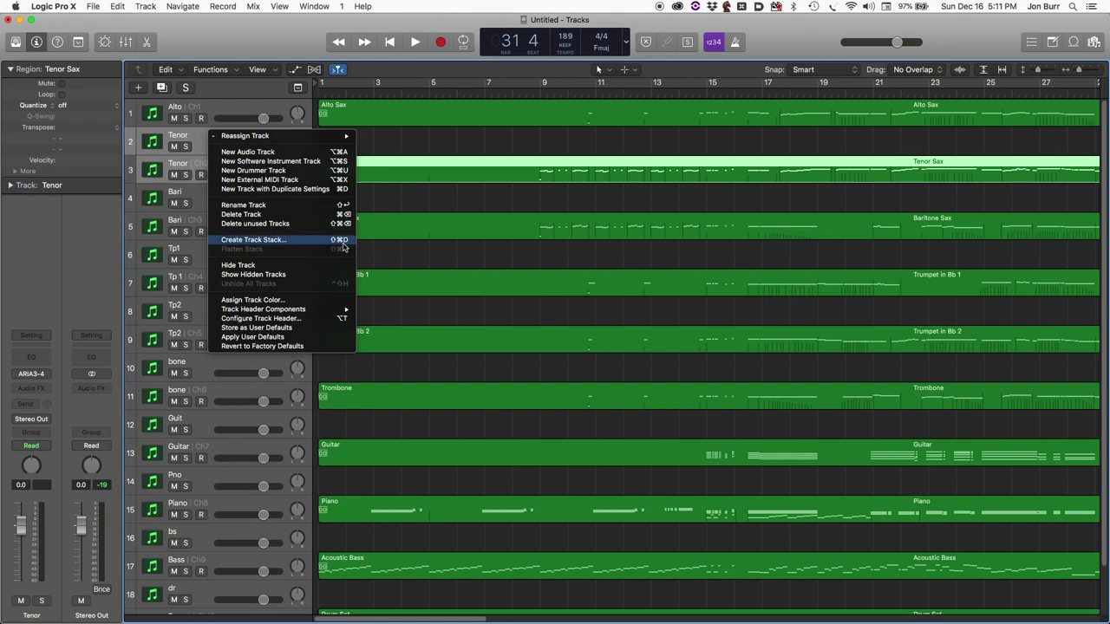
click(336, 243)
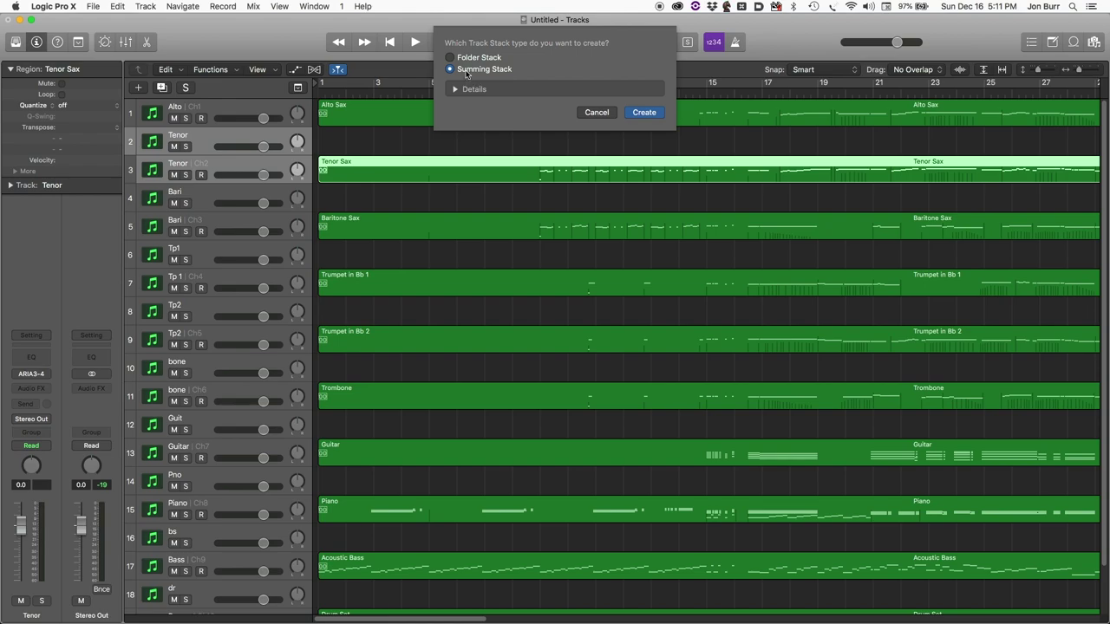
click(644, 112)
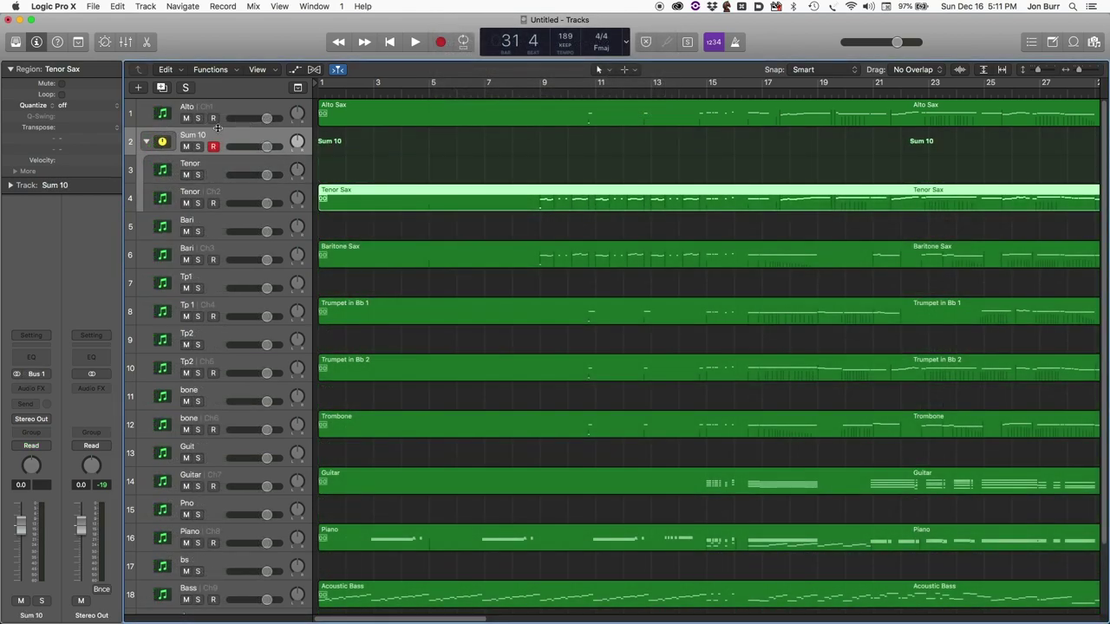
- Make summing stacks for the Bari, Tp1, Tp2 and bone track pairs
click(130, 256)
key(shift+super+d)
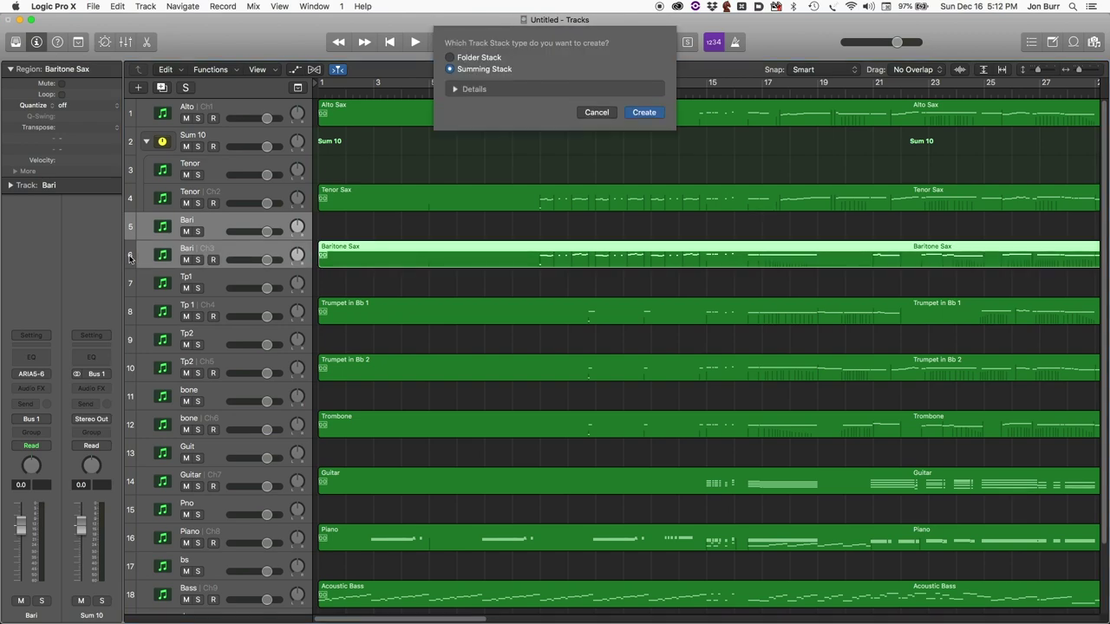
key(Return)
click(129, 338)
key(shift+super+d)
key(Return)
click(126, 424)
key(shift+super+d)
key(Return)
click(129, 481)
key(shift+super+d)
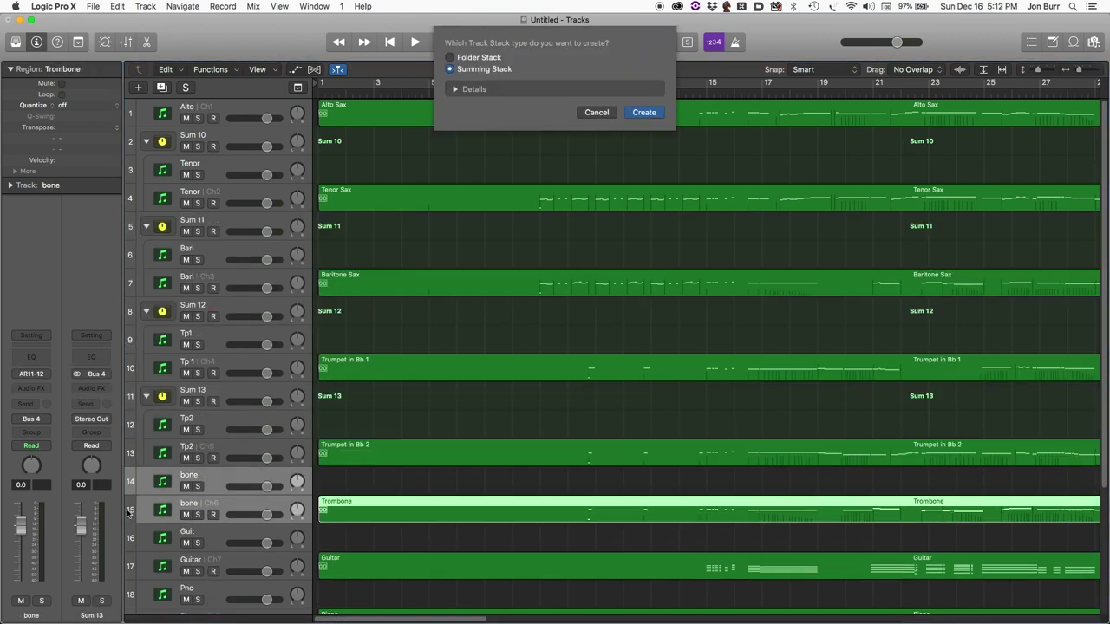
key(Return)
- Make summing stacks for the Guit, Pno, bs and dr track pairs
click(129, 567)
key(shift+super+d)
key(Return)
click(130, 424)
key(shift+super+d)
key(Return)
click(129, 515)
key(shift+super+d)
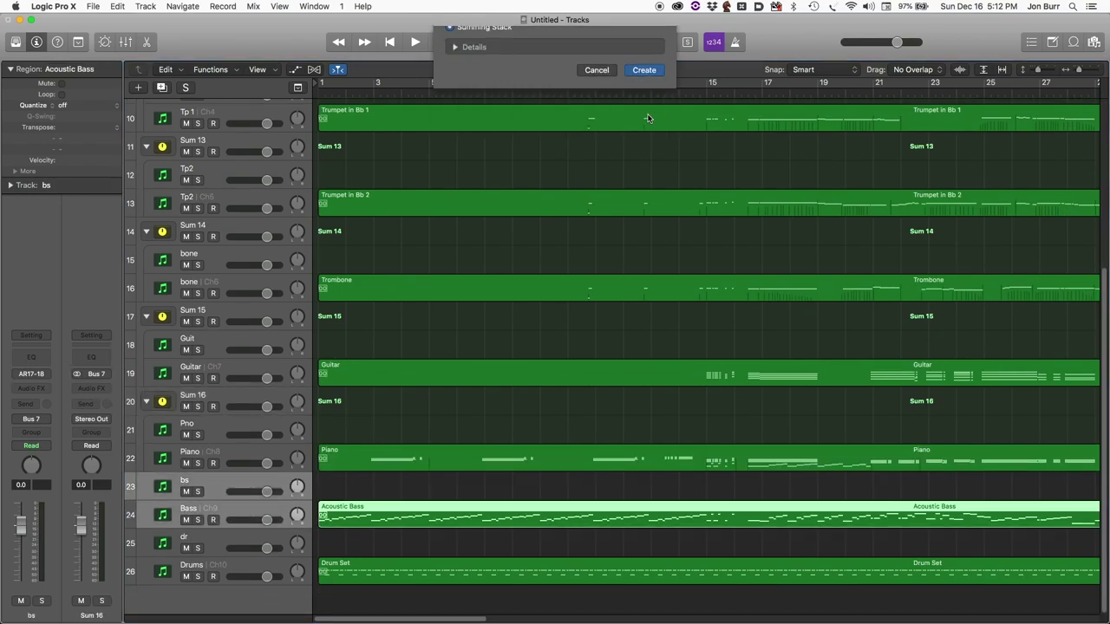
key(Return)
click(129, 598)
key(shift+super+d)
key(Return)
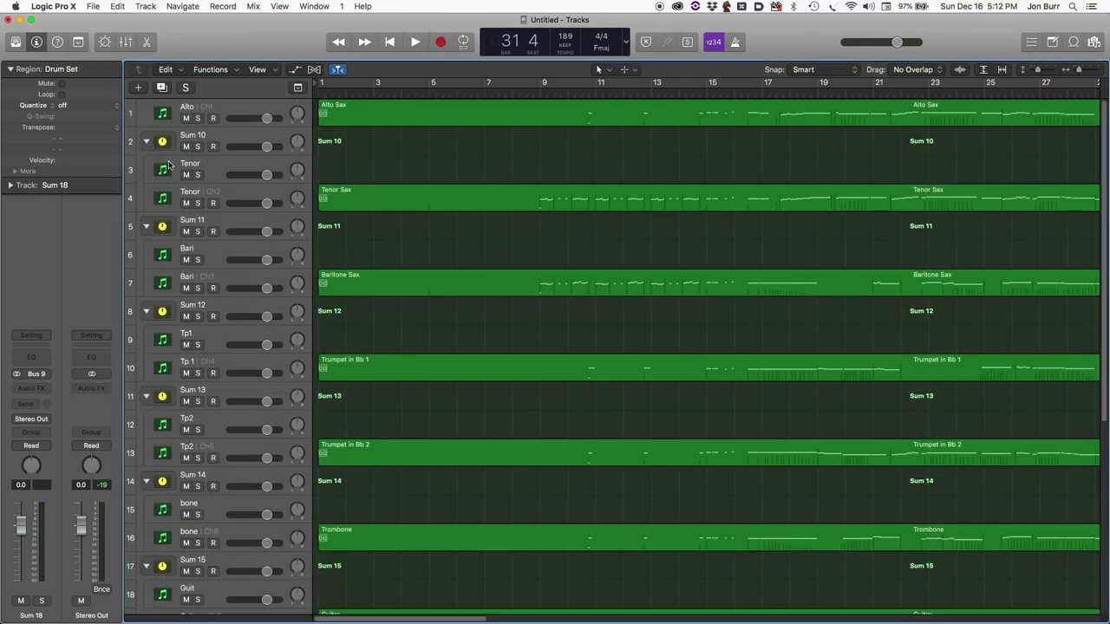
- Collapse all summing stacks and rename the first three Tenor sum, Bari sum and Tp1 sum
alt+click(146, 142)
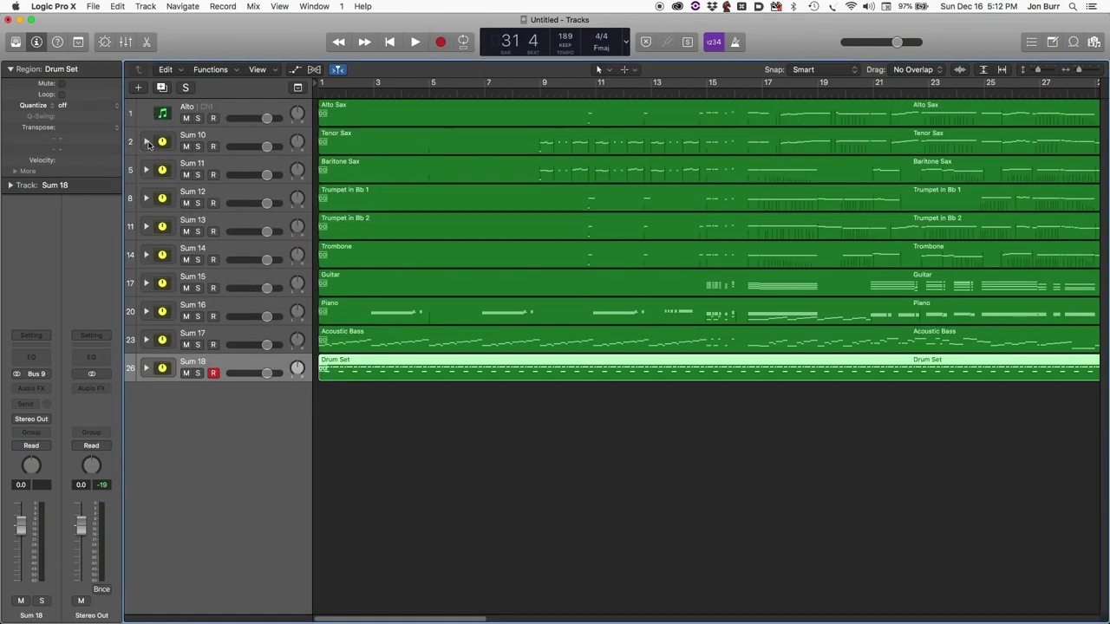
double_click(186, 136)
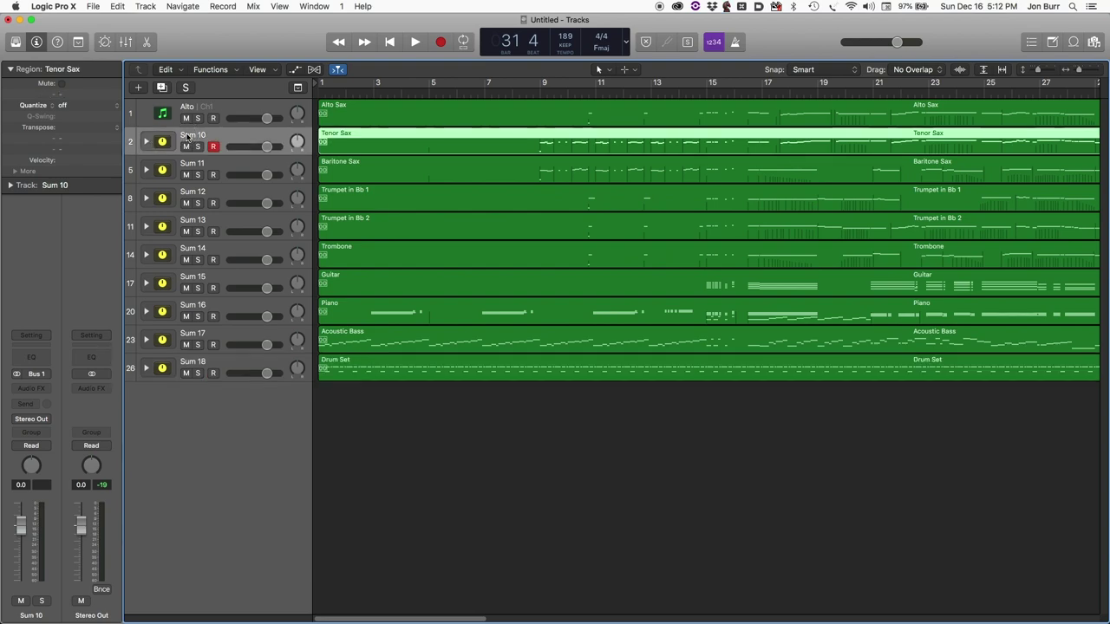
text(Te)
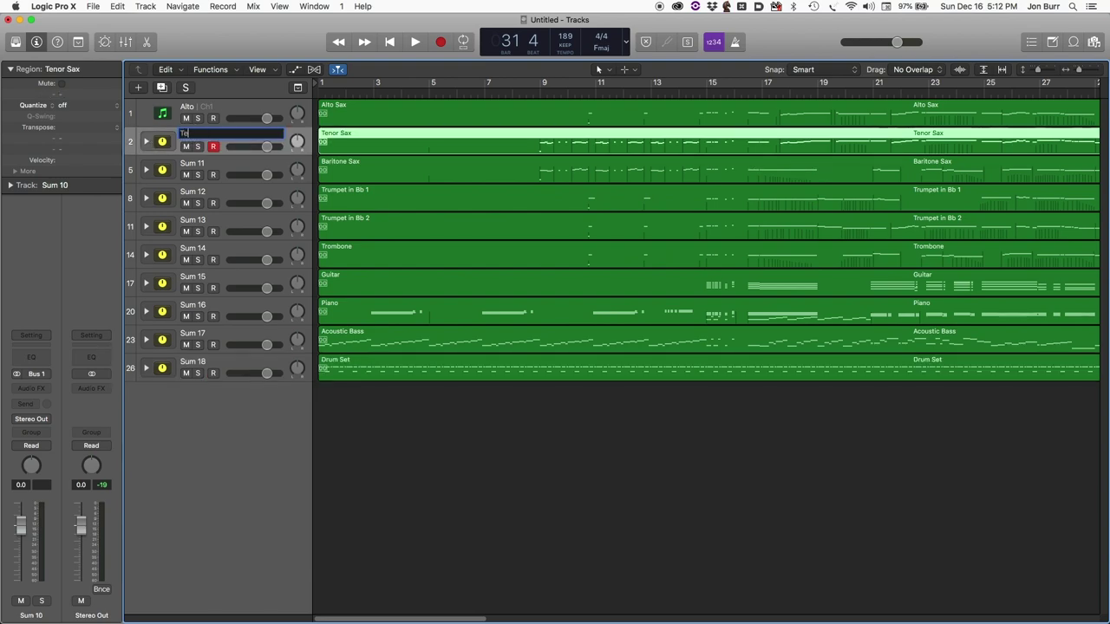
text(nor sum)
key(Tab)
text(Bari sum)
key(Tab)
text(Tp1 sum)
key(Tab)
- Rename the remaining stacks Tpt 2 sum, Guit sum, Pno sum, Bs sum and Drum sum
text(Tpt 2 sum)
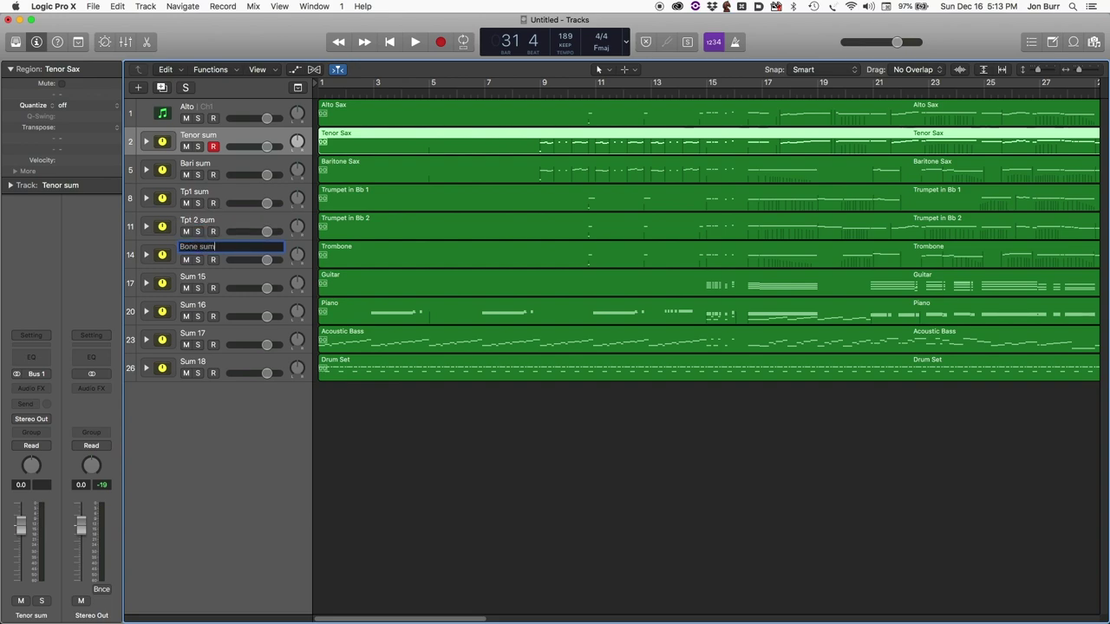
key(Tab)
text(Guit sum)
key(Tab)
text(Pno sum)
key(Tab)
text(Bs sum)
key(Tab)
text(Drum sum)
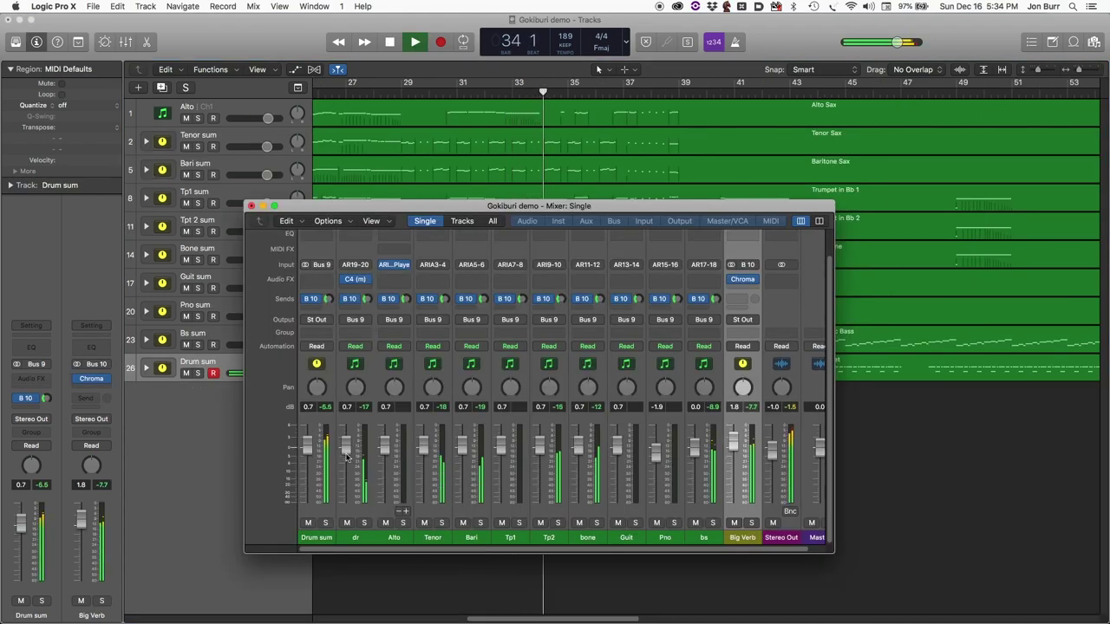
- During playback, lower Drum sum to -2.6 dB, adjust dr's reverb send, and set dr to -0.2 dB
drag(307, 446, 347, 437)
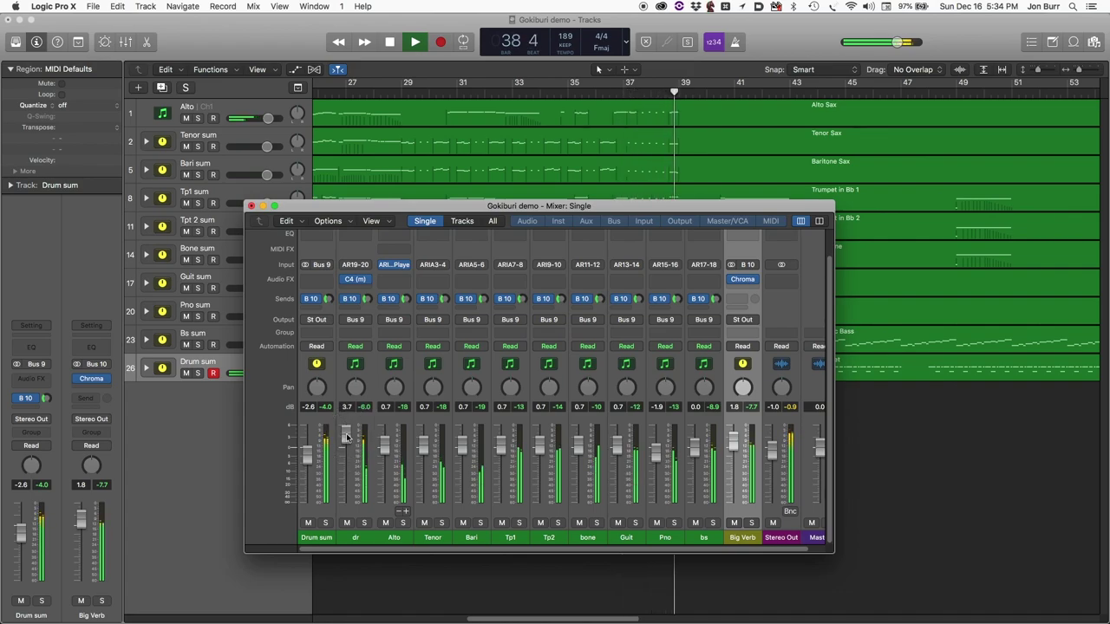
key(Return)
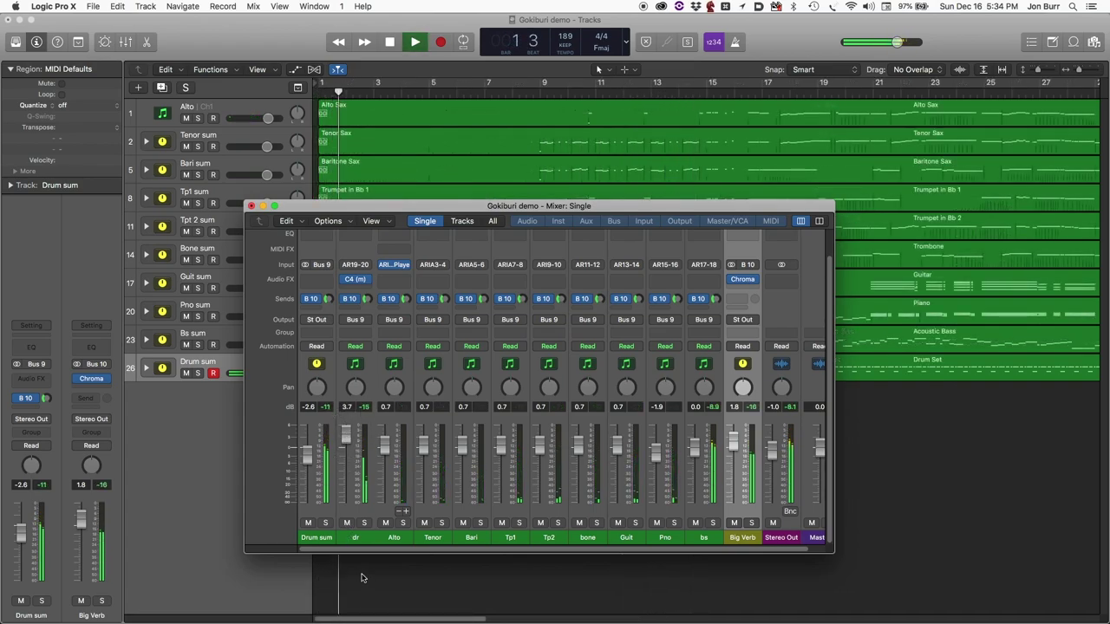
click(364, 523)
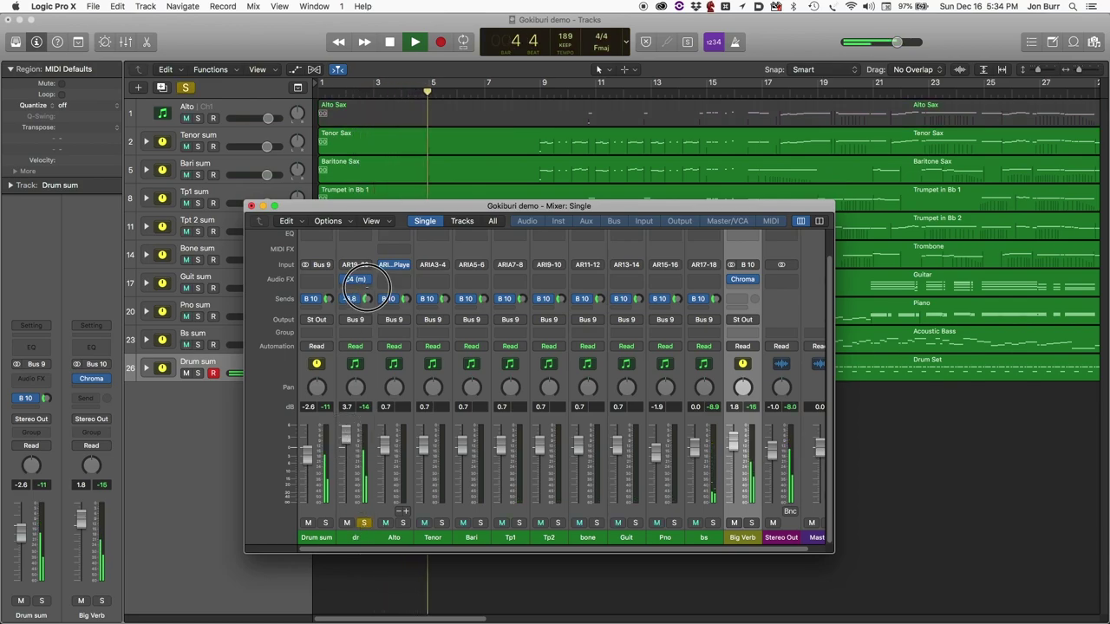
drag(357, 279, 371, 258)
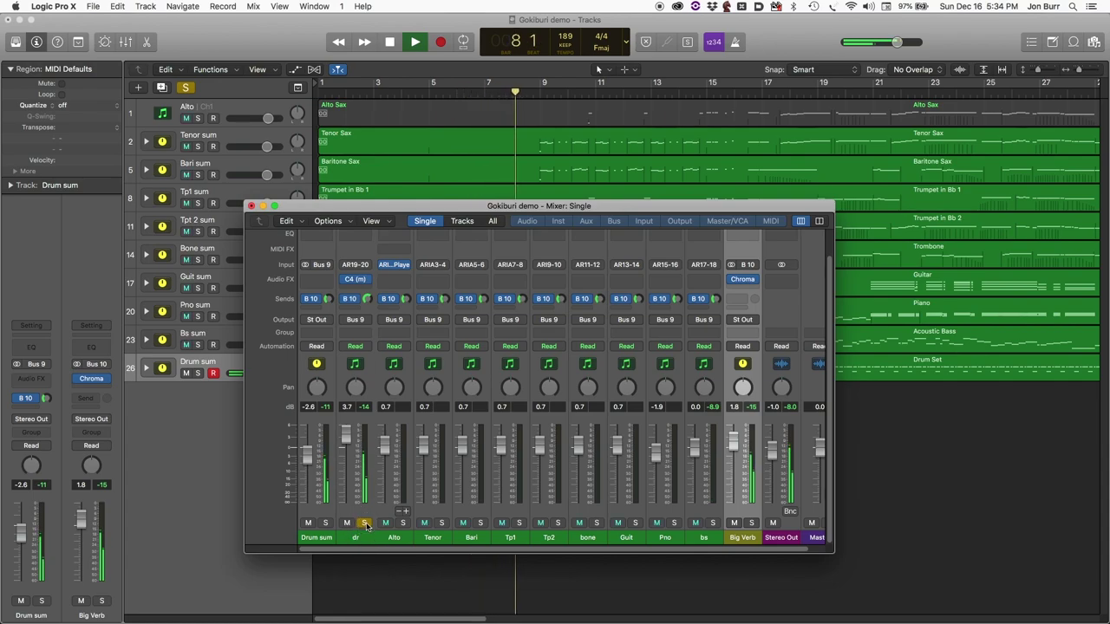
click(365, 523)
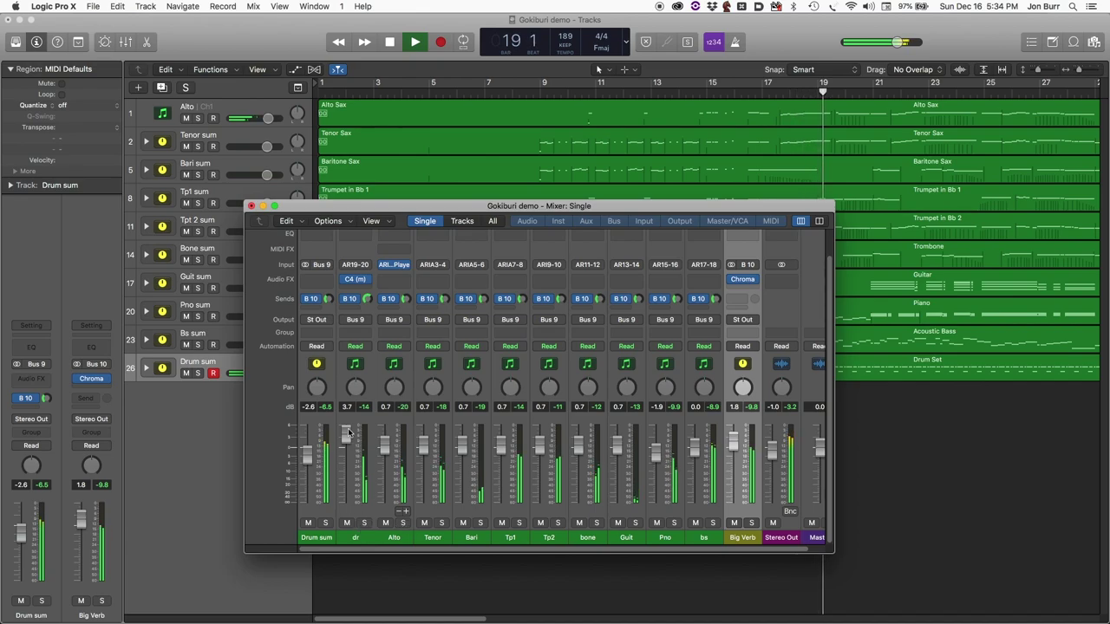
drag(349, 431, 389, 442)
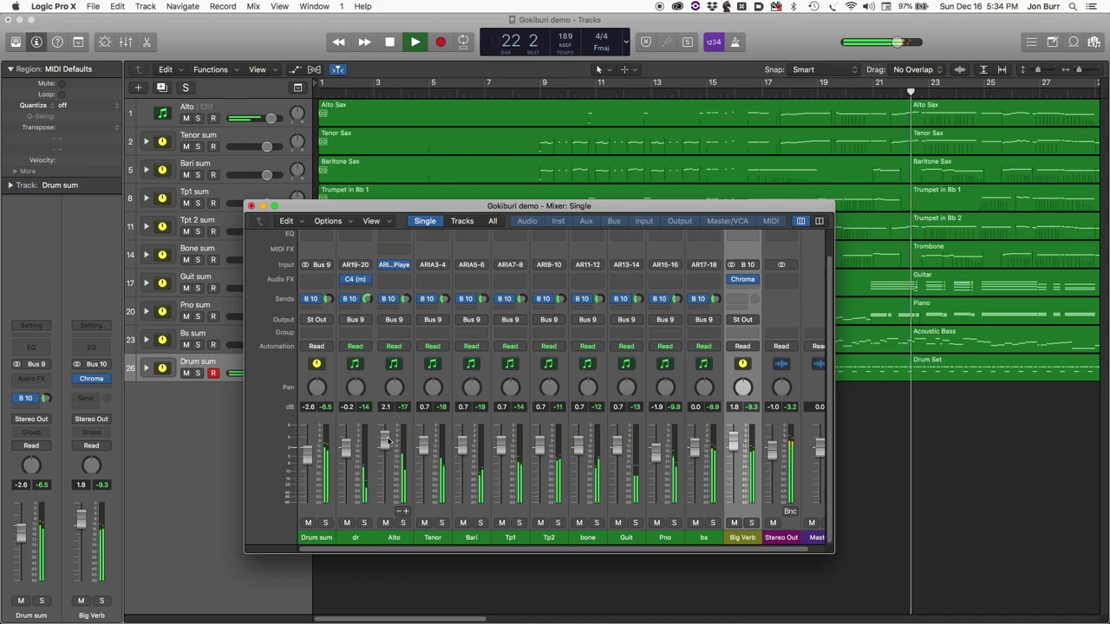
key(space)
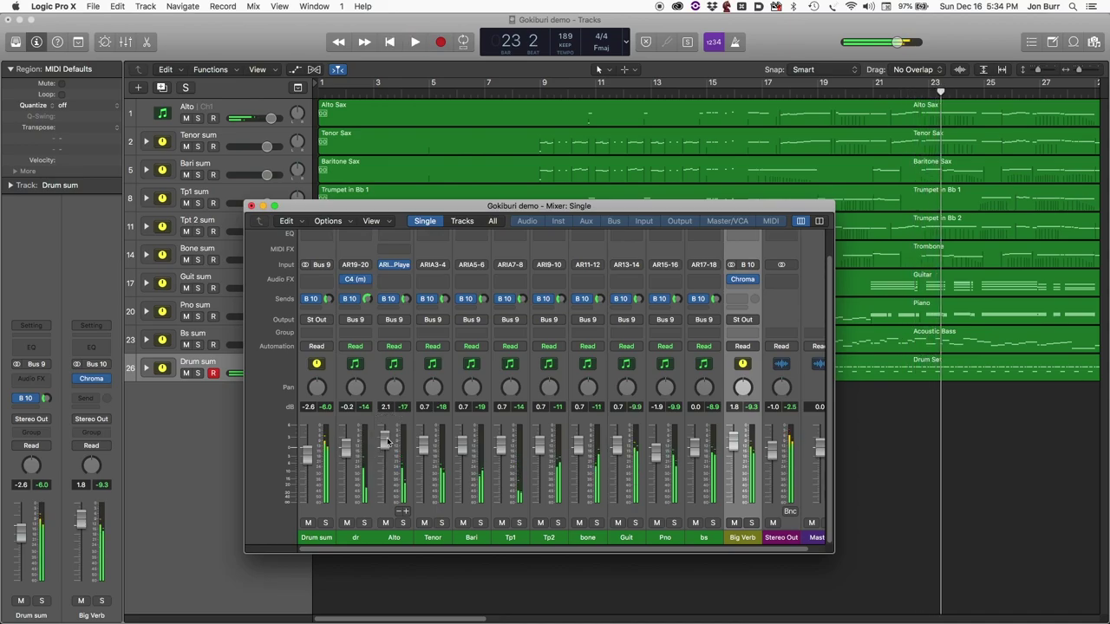